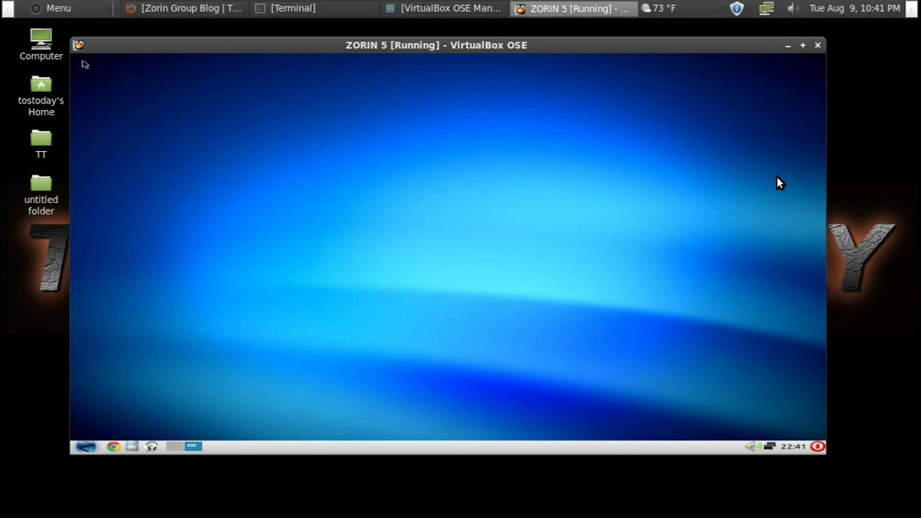
Switch to Firefox to read the blog post announcing Zorin OS 5 Lite, and return to the virtual machine
click(215, 7)
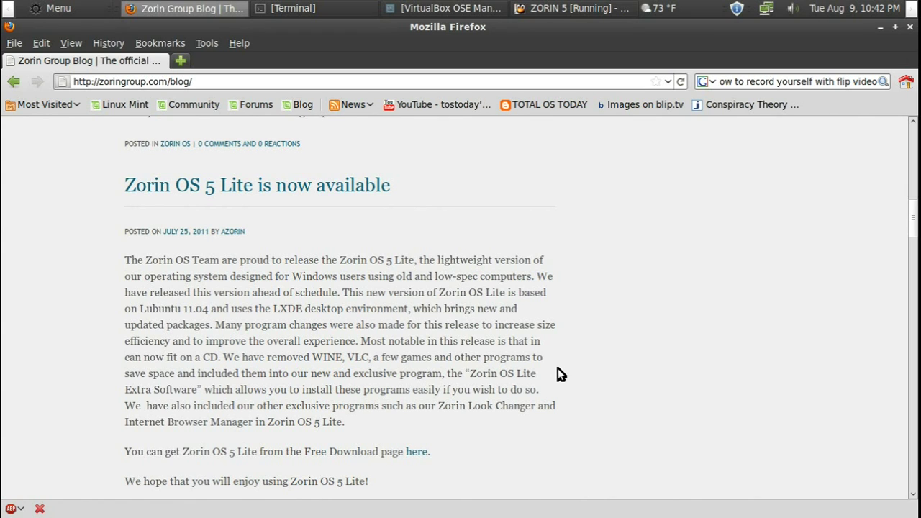
click(192, 6)
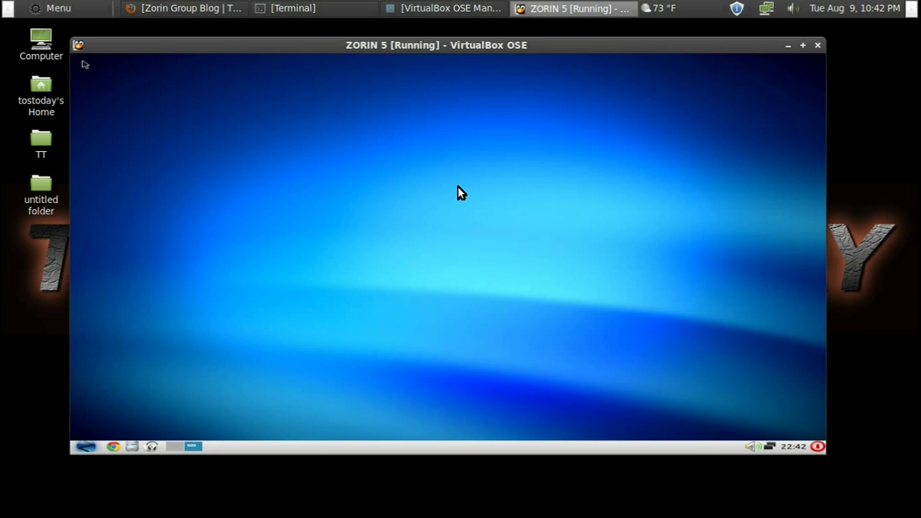
Capture the pointer in the virtual machine and review the desktop preferences, including the available wallpaper files and the advanced option
click(398, 173)
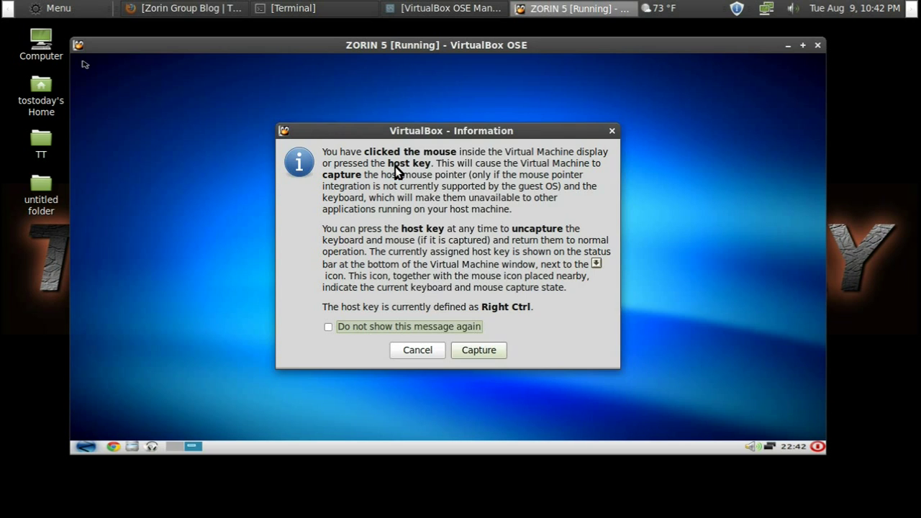
click(468, 353)
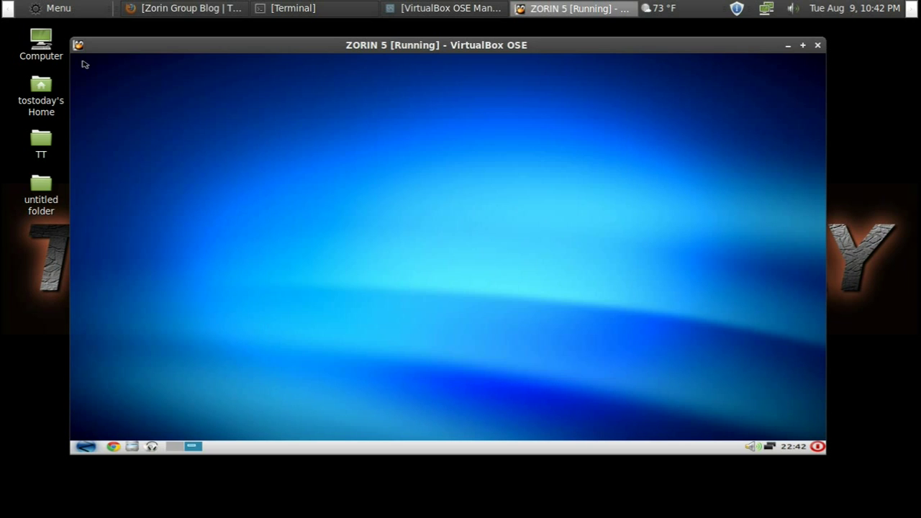
right_click(364, 203)
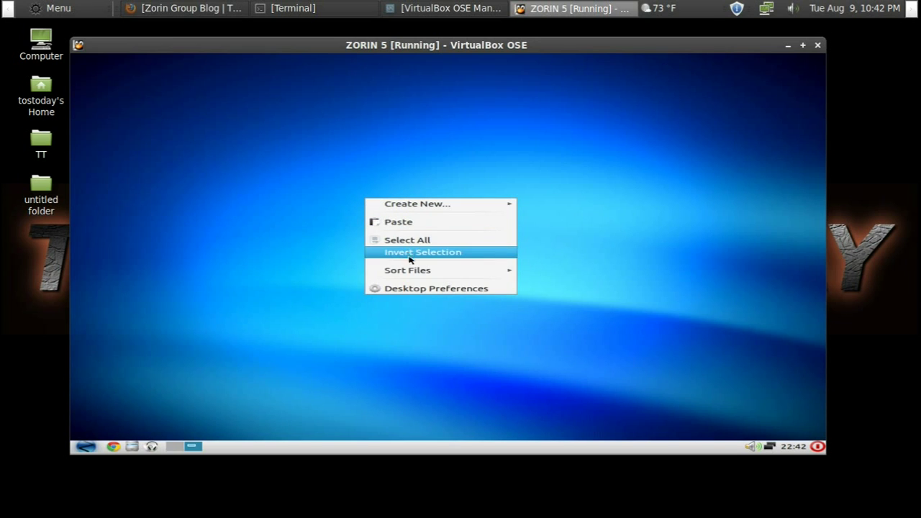
click(422, 290)
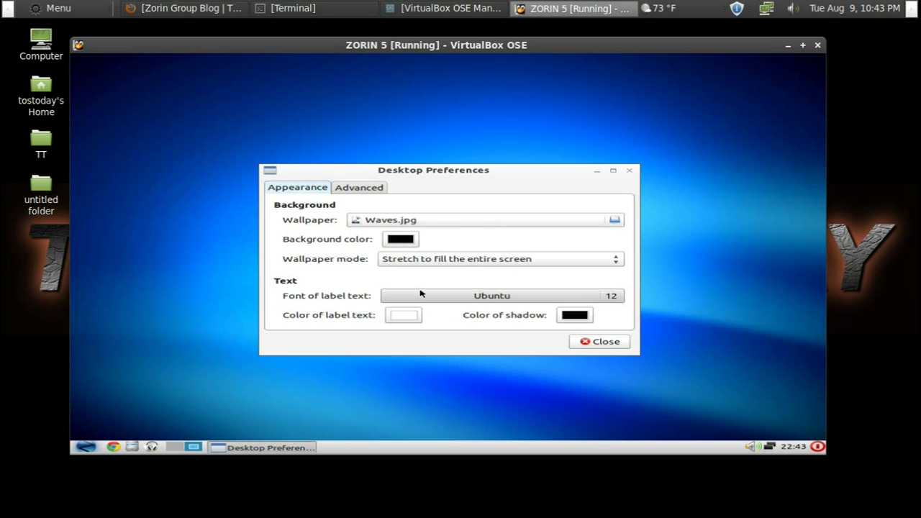
click(590, 226)
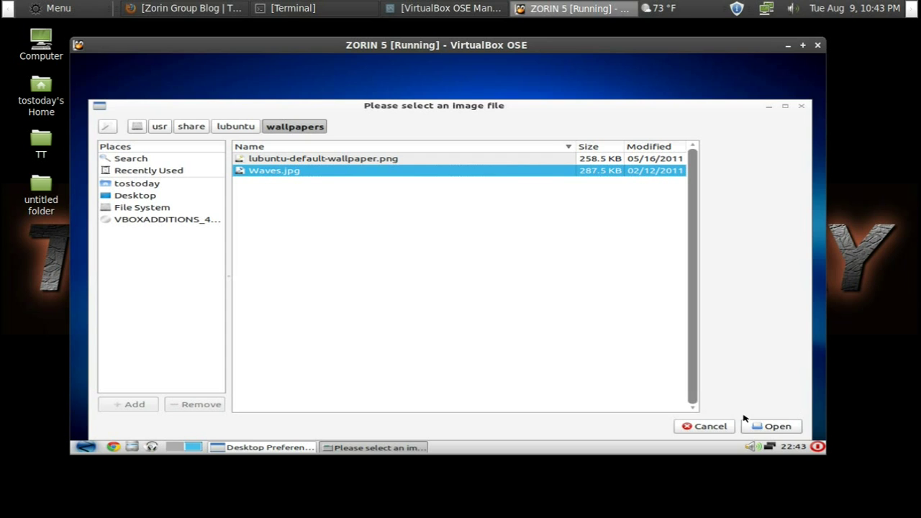
click(720, 426)
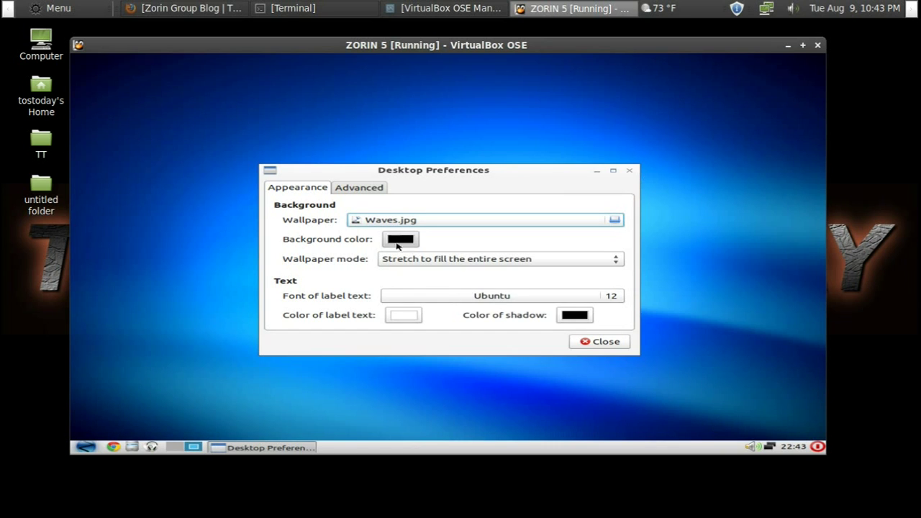
click(373, 191)
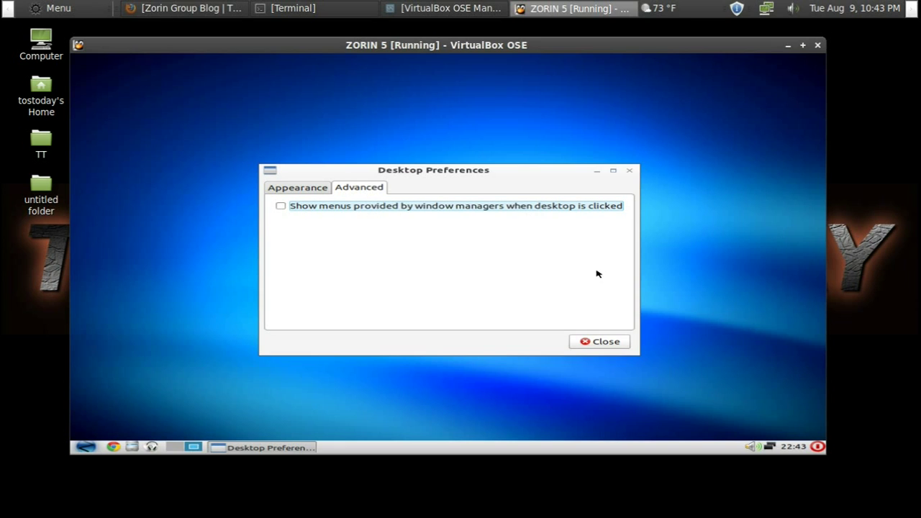
click(602, 342)
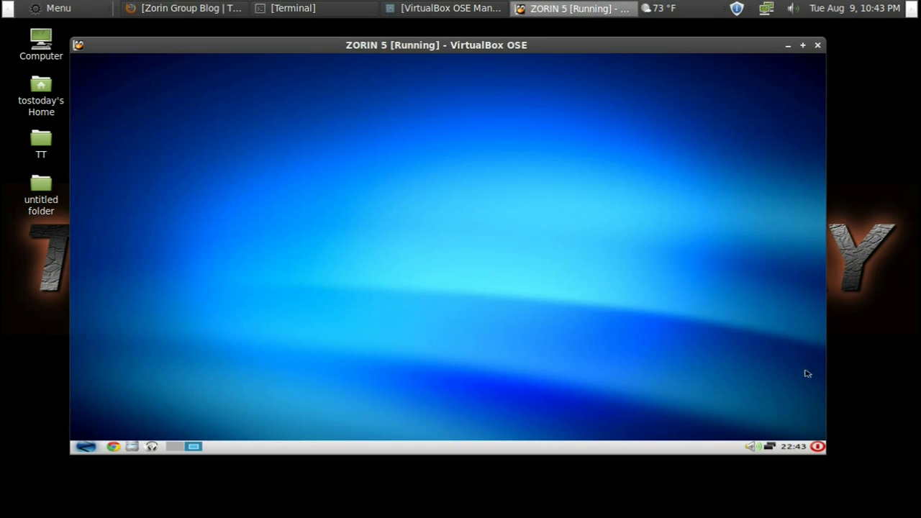
Show the session's shutdown and logout options, and cancel without choosing one
click(817, 446)
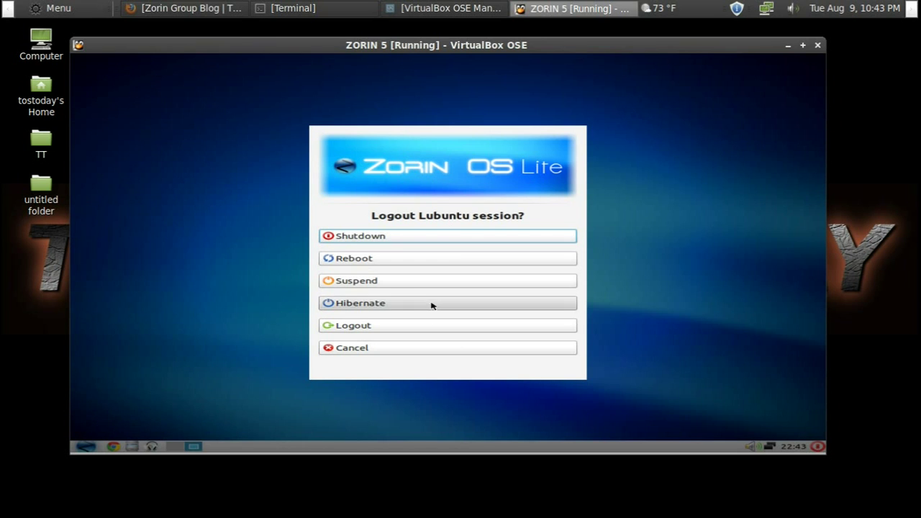
click(429, 352)
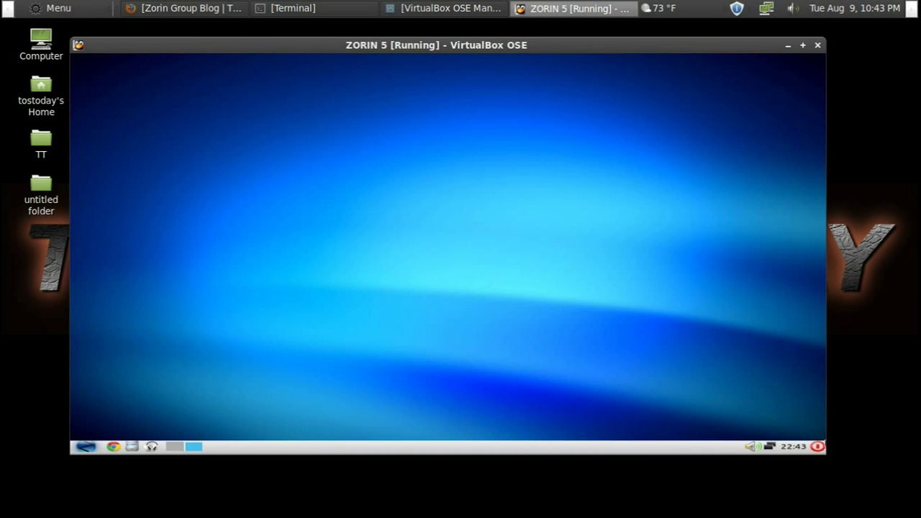
View the clock's calendar and examine the Digital Clock settings without changing them
click(794, 447)
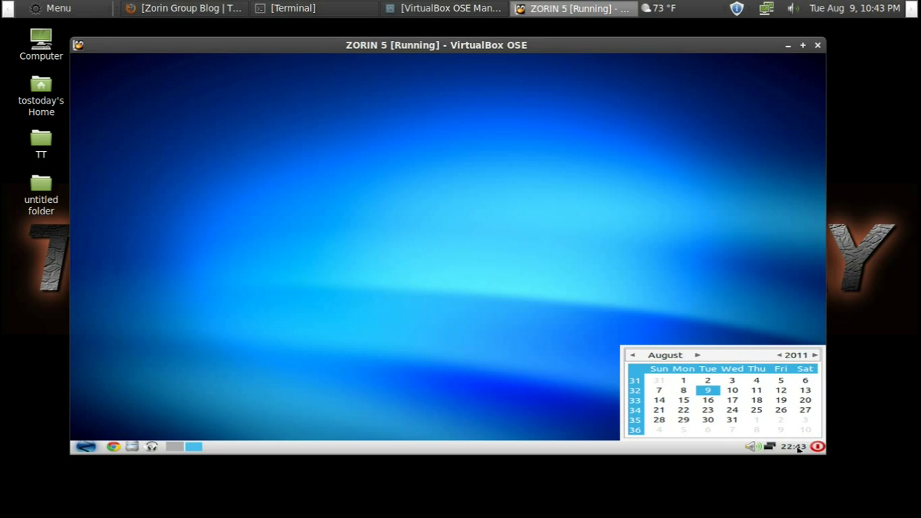
right_click(799, 448)
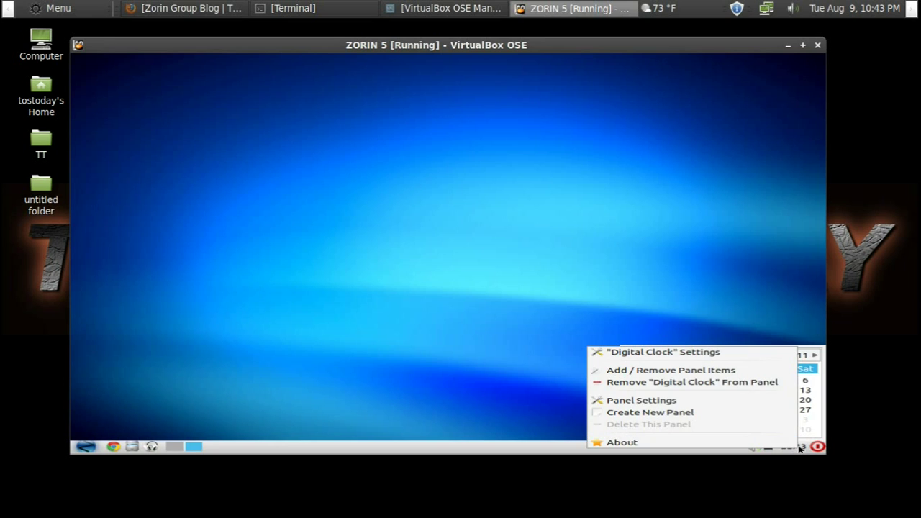
click(722, 353)
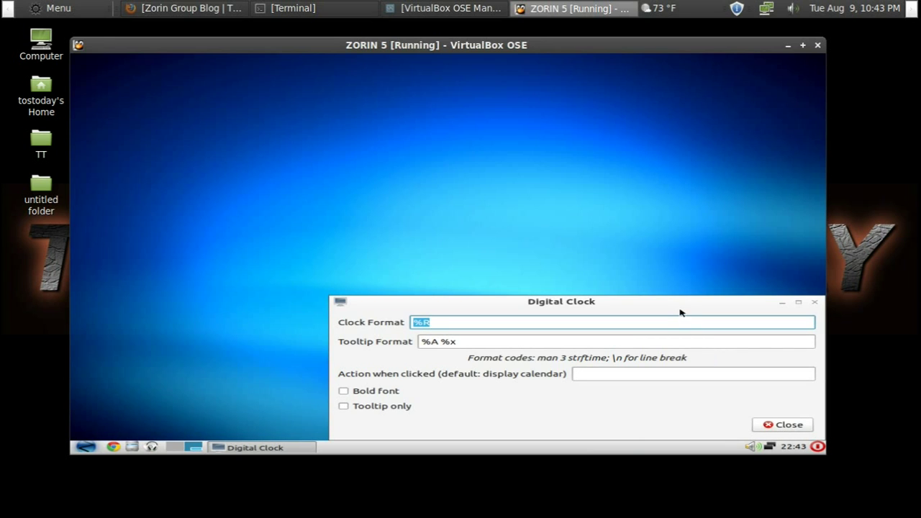
drag(677, 305, 627, 230)
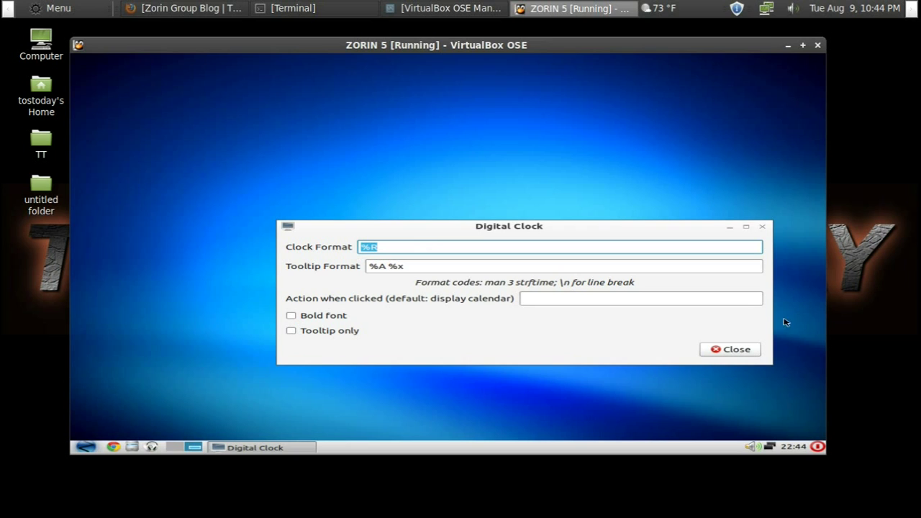
click(755, 356)
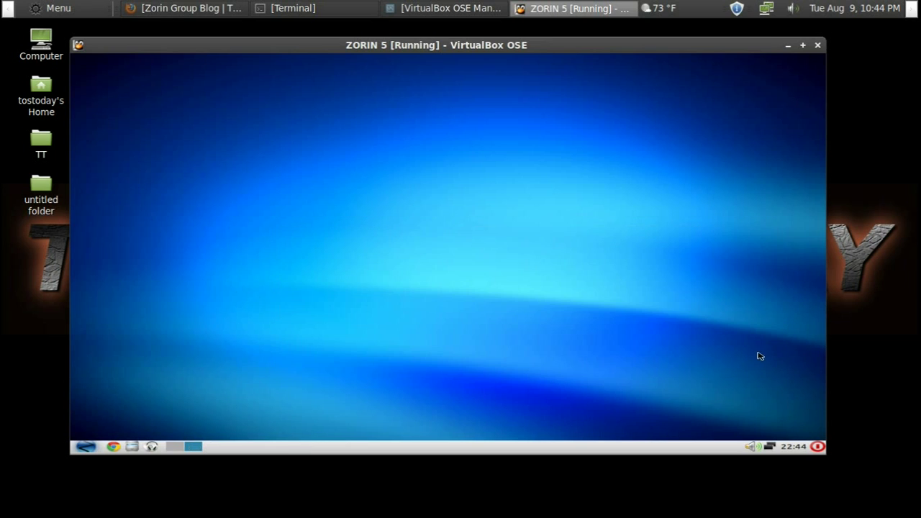
Check the network connection options and the volume control of the Zorin desktop
click(770, 447)
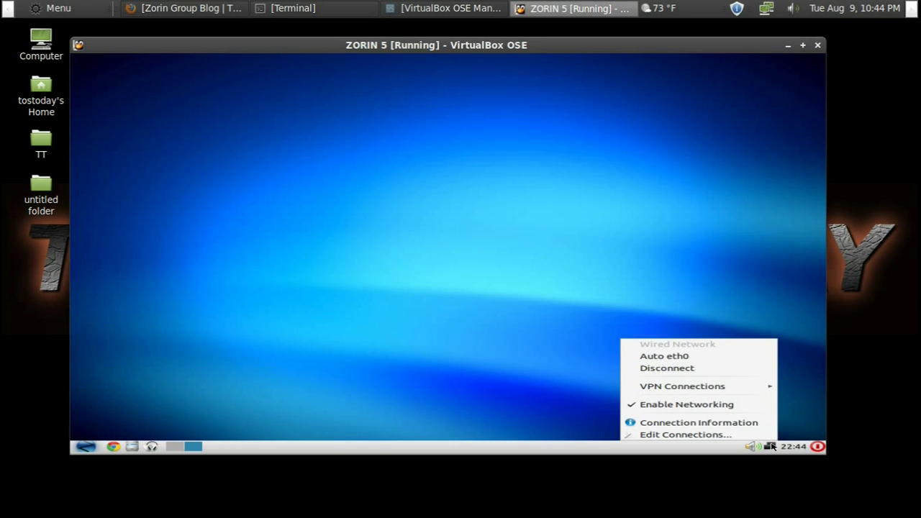
click(770, 446)
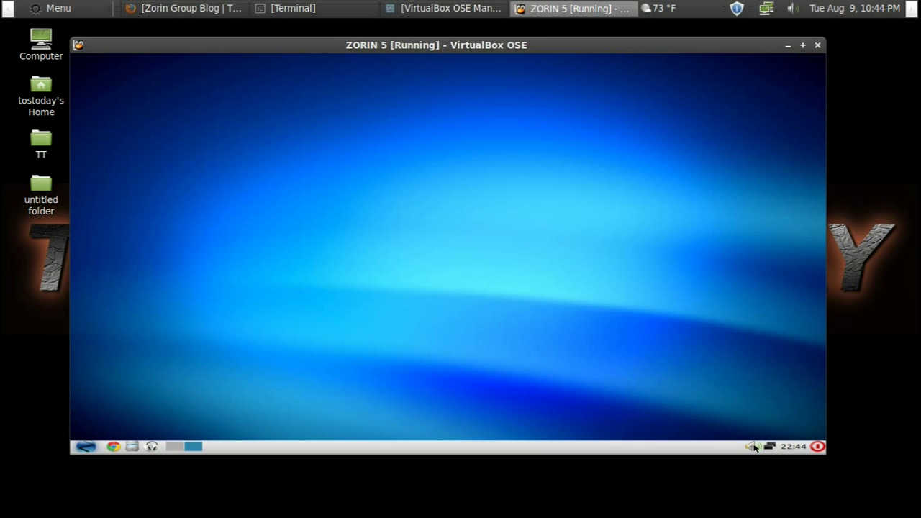
click(755, 447)
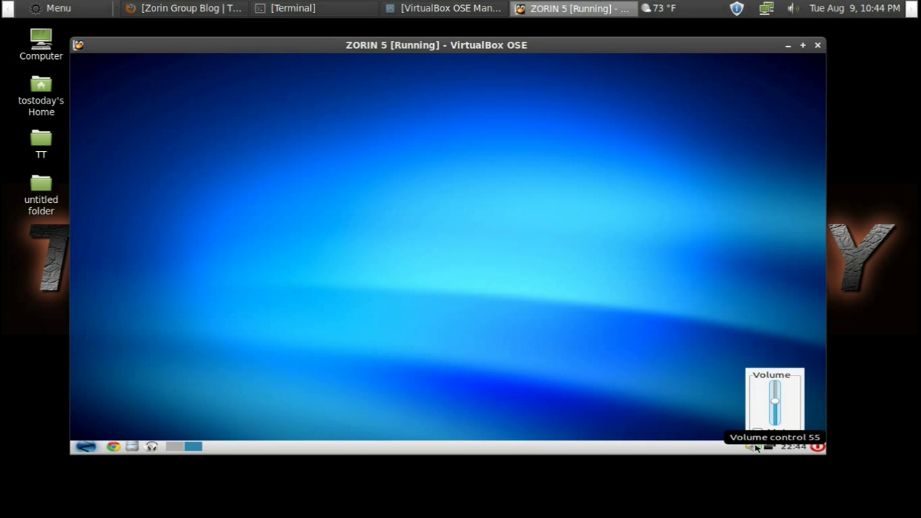
click(755, 447)
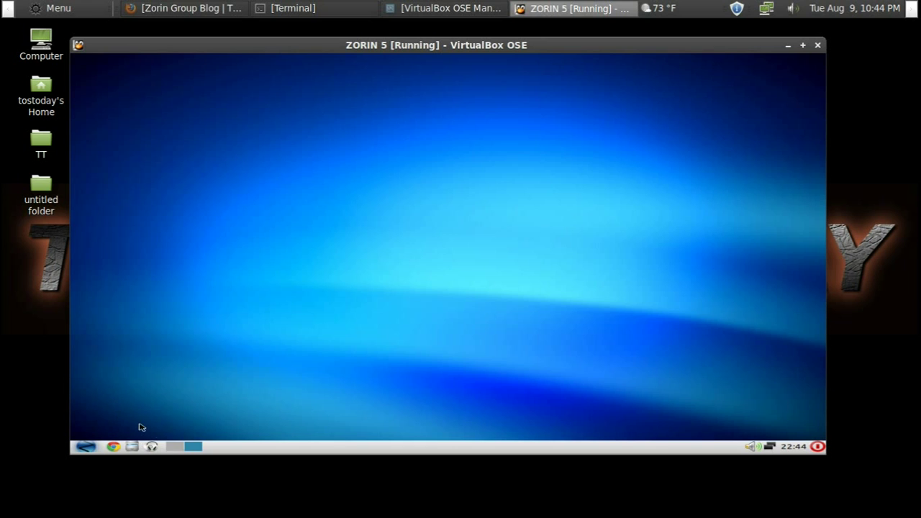
Switch the Zorin session to desktop 1 and back to desktop 2
click(178, 448)
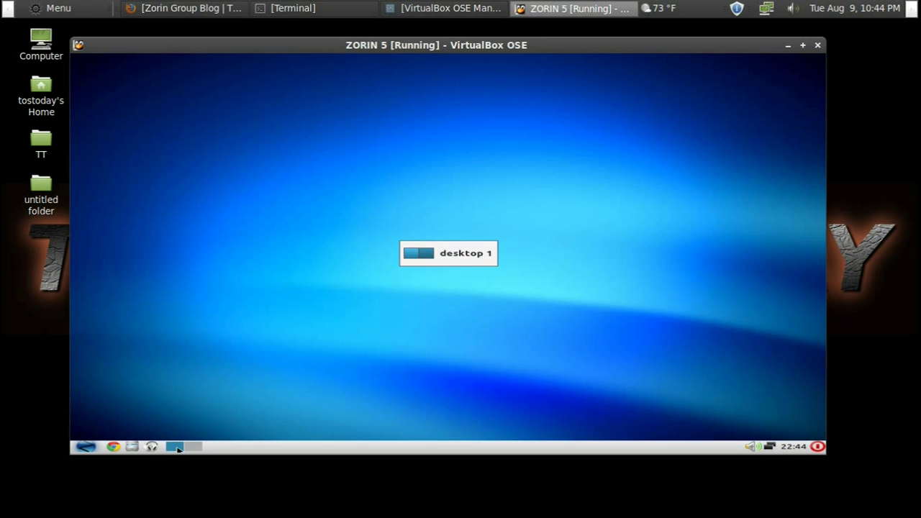
click(188, 447)
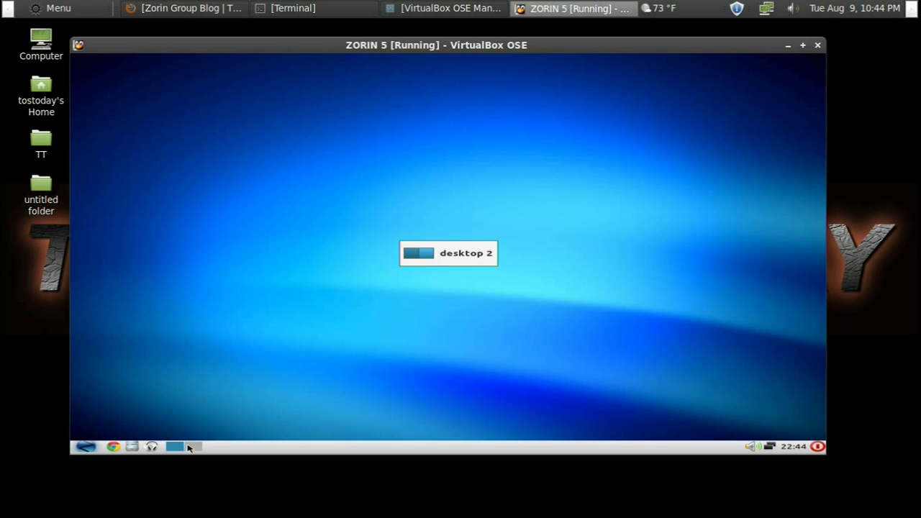
Launch the Audacious music player, look at its audio preferences, and close the player
click(152, 447)
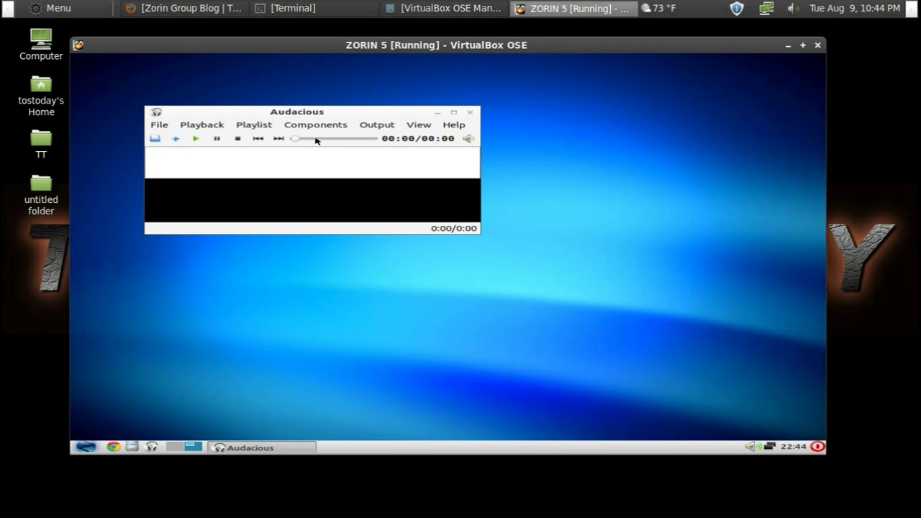
click(157, 127)
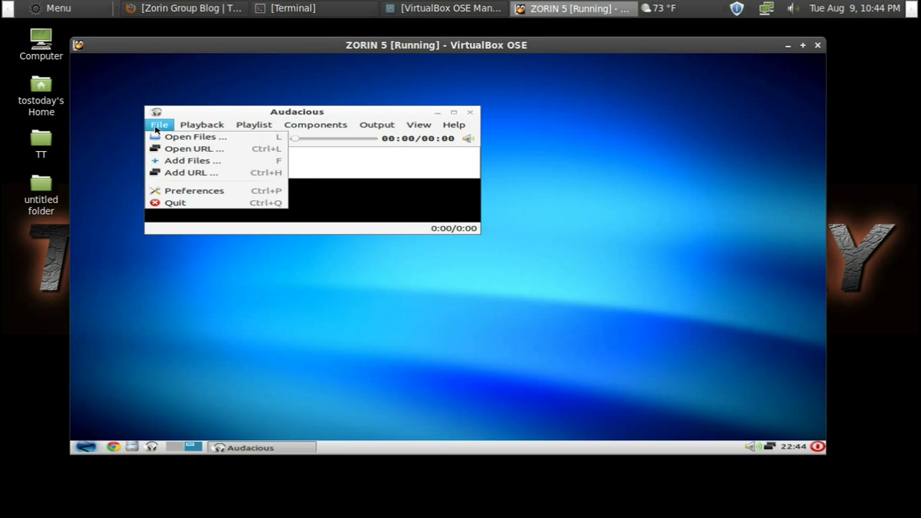
click(191, 191)
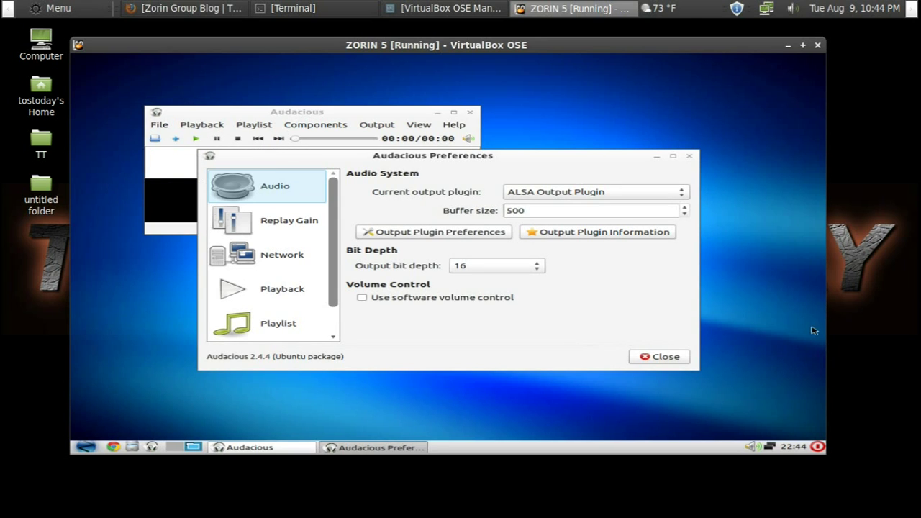
click(676, 357)
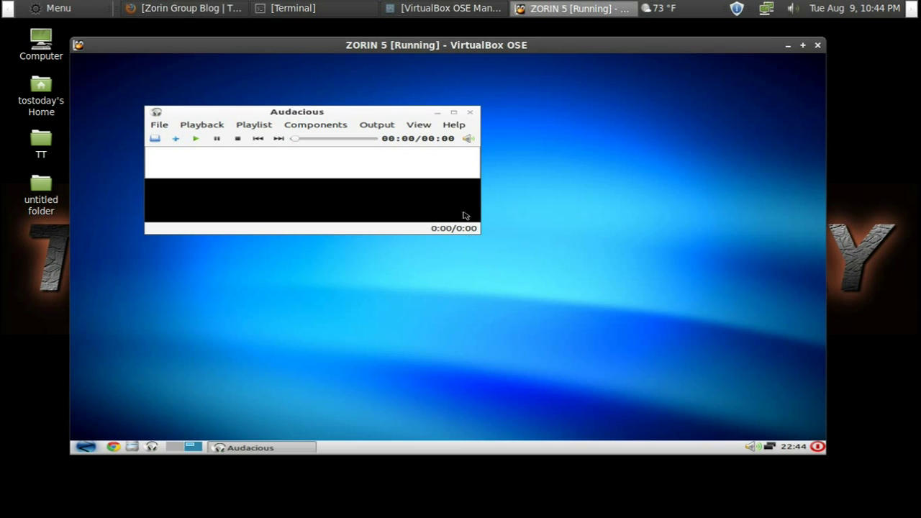
click(471, 113)
Browse the Desktop and home folders in the file manager, and close it
click(132, 447)
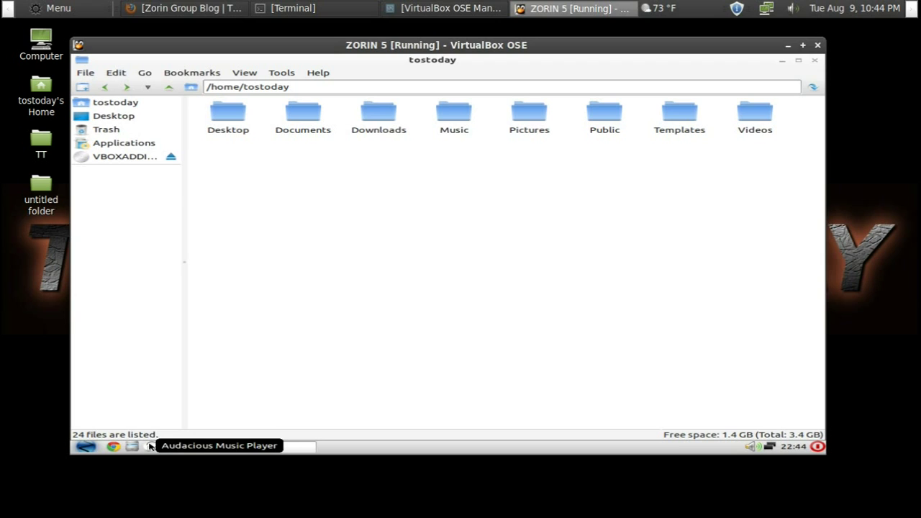
click(132, 114)
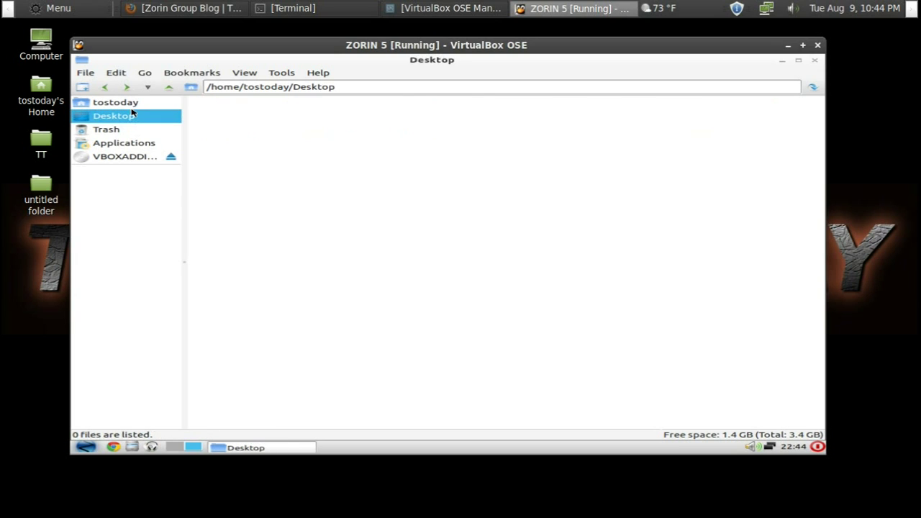
click(148, 106)
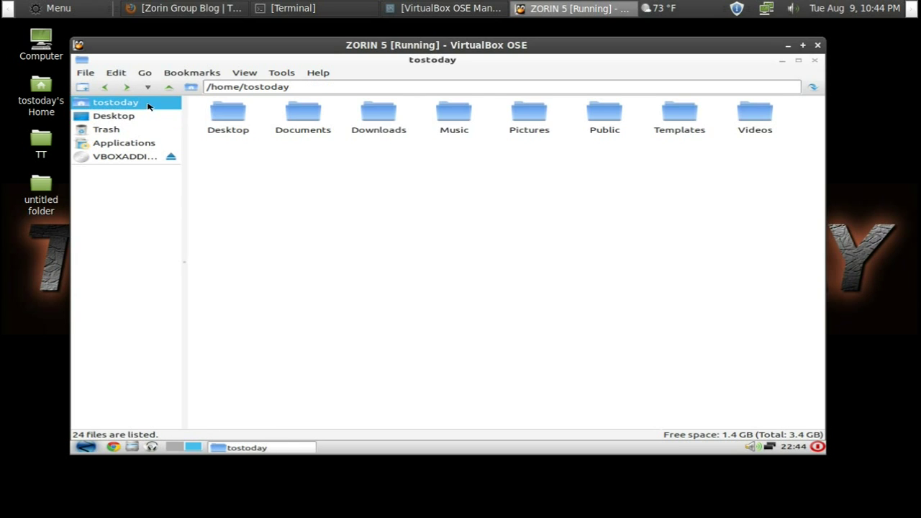
click(814, 61)
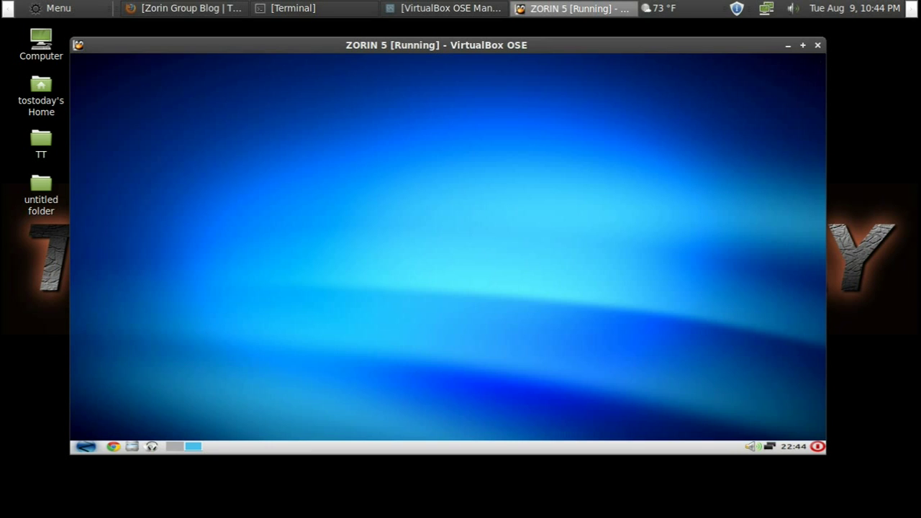
Launch Google Chrome, dismiss the search engine choice, look at the new tab page, and close the browser
click(114, 447)
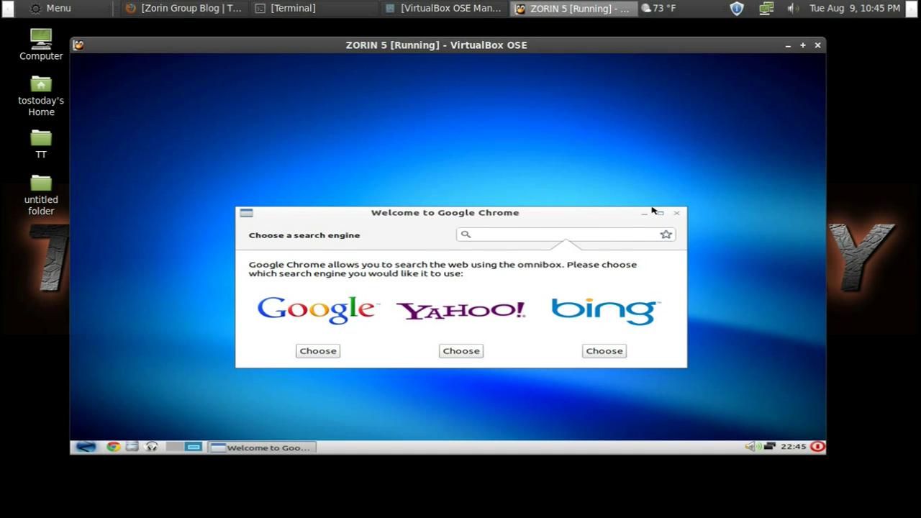
click(680, 214)
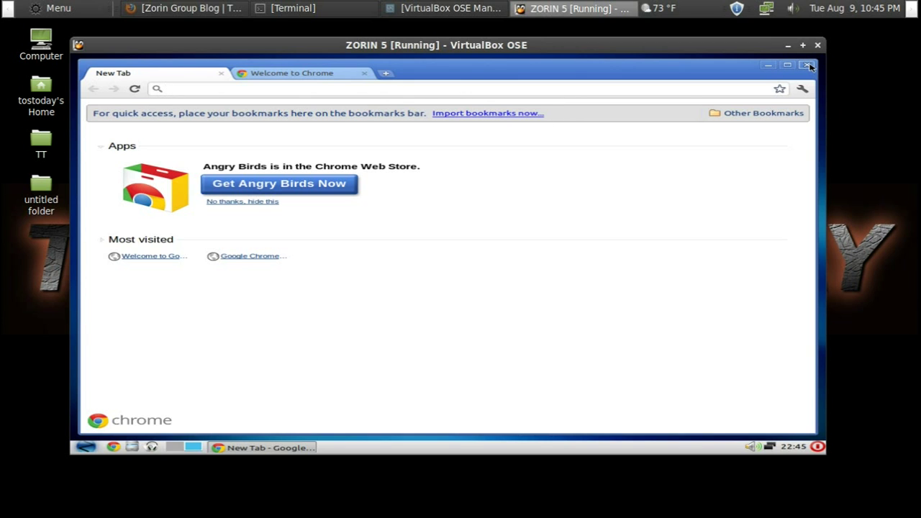
click(808, 65)
Launch Zorin OS Lite Extra Software, authenticate with the administrator password, look at the installable extras, and close the window
click(85, 447)
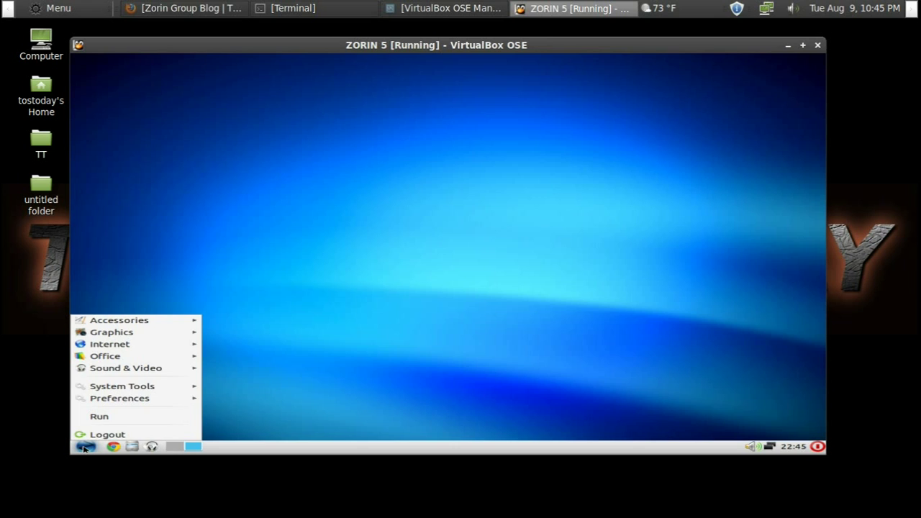
mouse_move(144, 321)
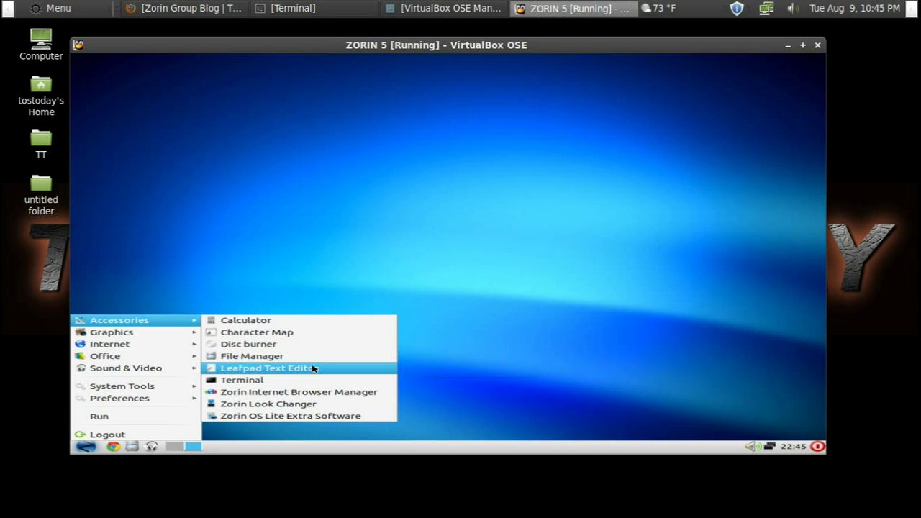
click(294, 417)
text(***)
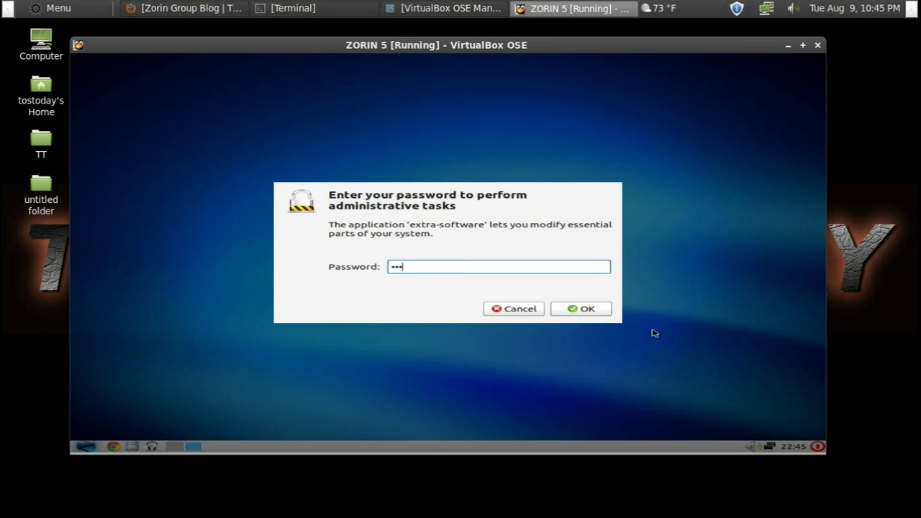
click(609, 312)
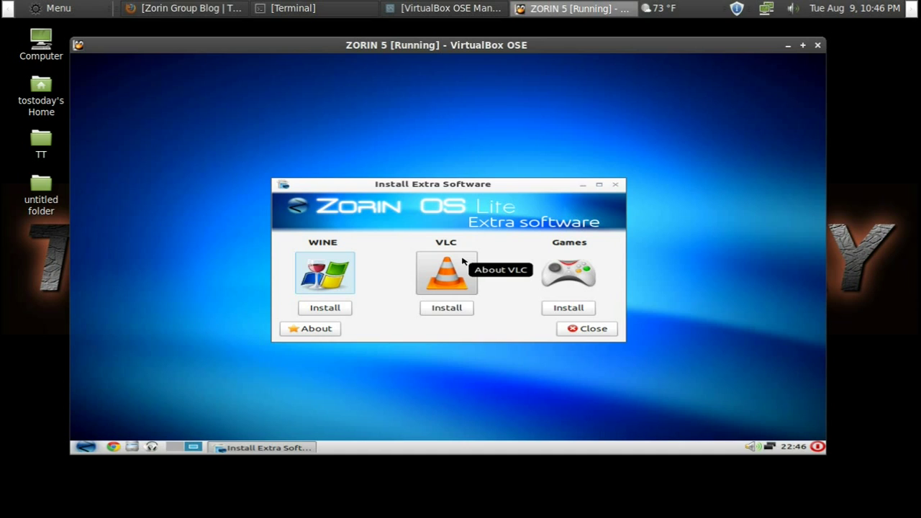
click(587, 329)
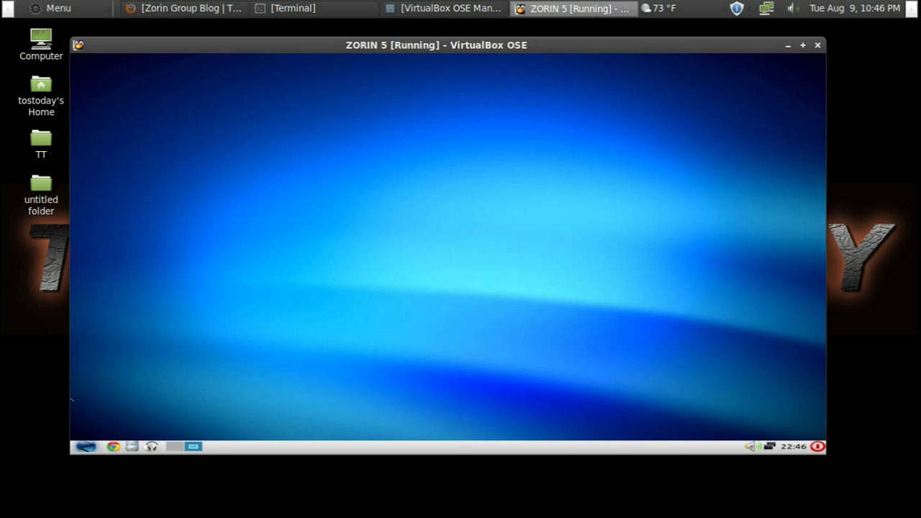
Look over the bundled Office and Internet applications
click(86, 449)
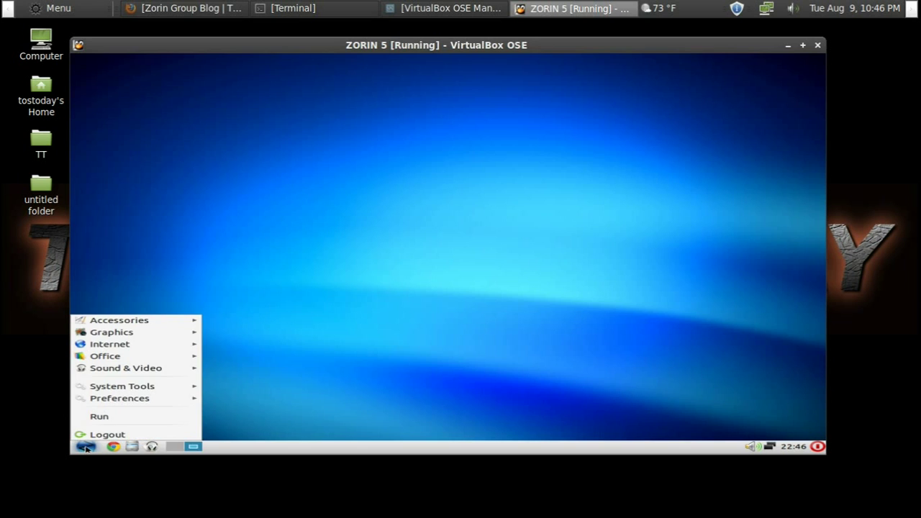
mouse_move(181, 344)
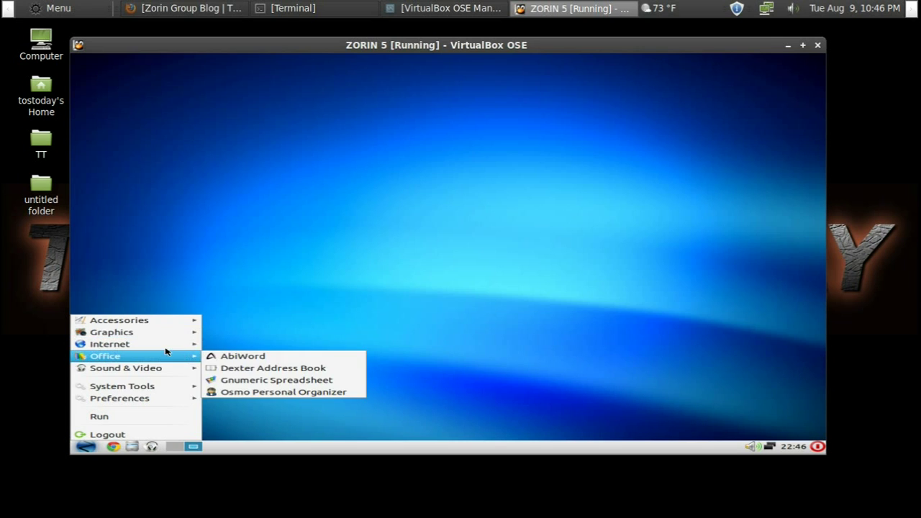
mouse_move(154, 346)
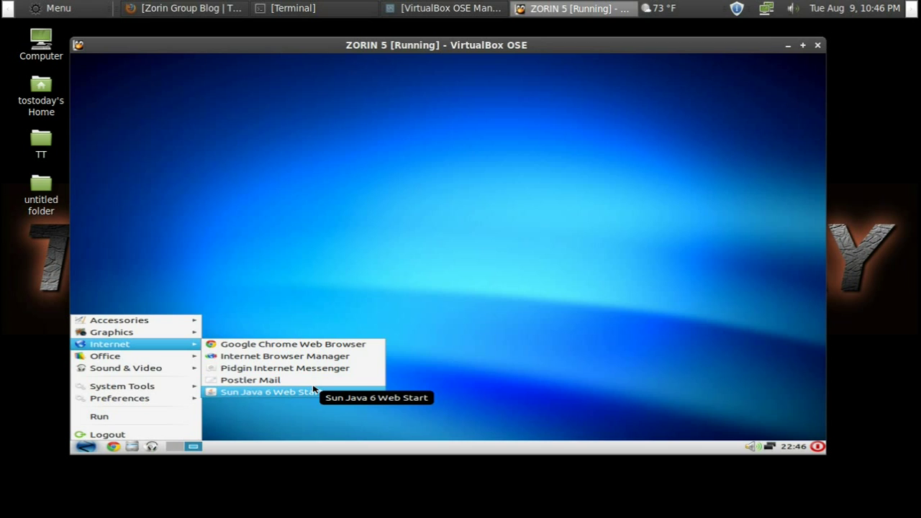
Launch the Osmo Personal Organizer, look at its calendar, tasks, contacts and notes, and close it
mouse_move(102, 362)
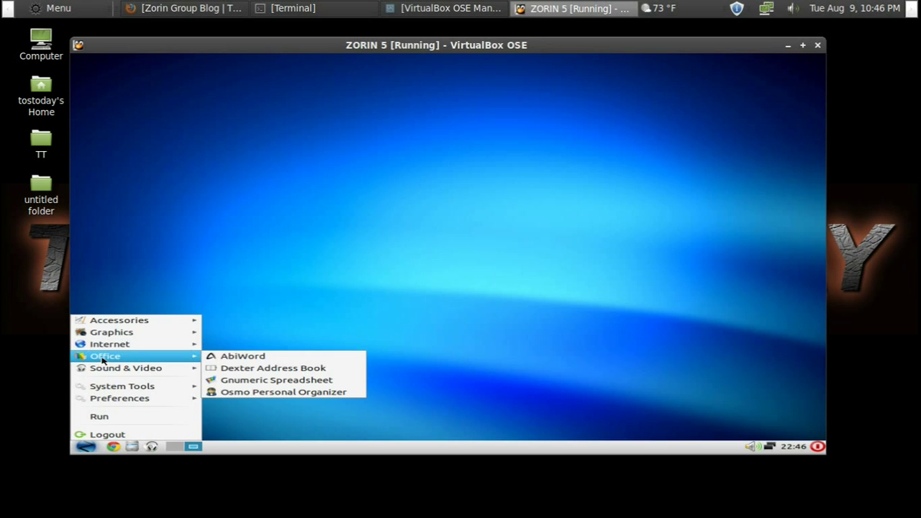
click(271, 394)
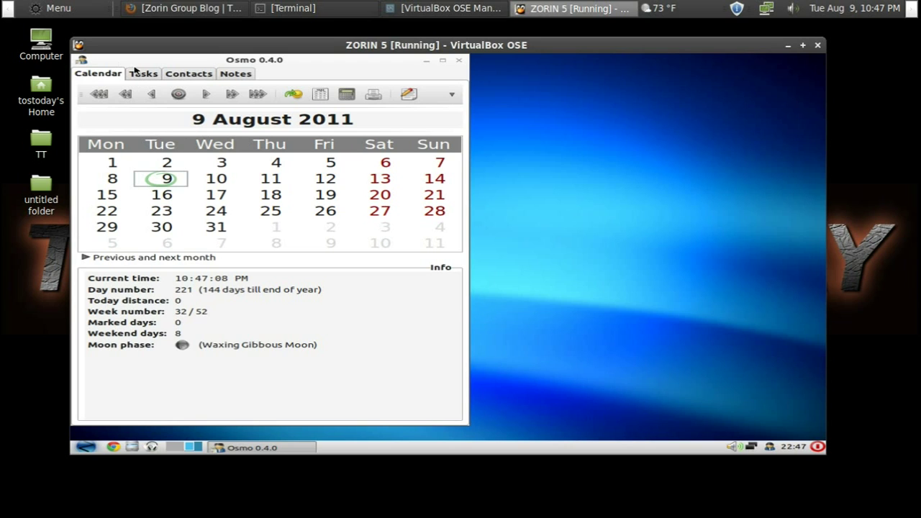
click(140, 75)
click(179, 76)
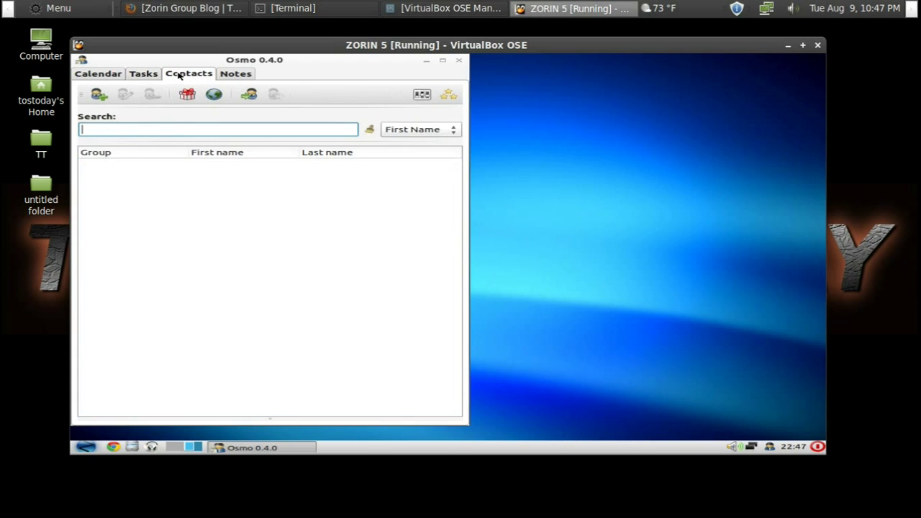
click(233, 75)
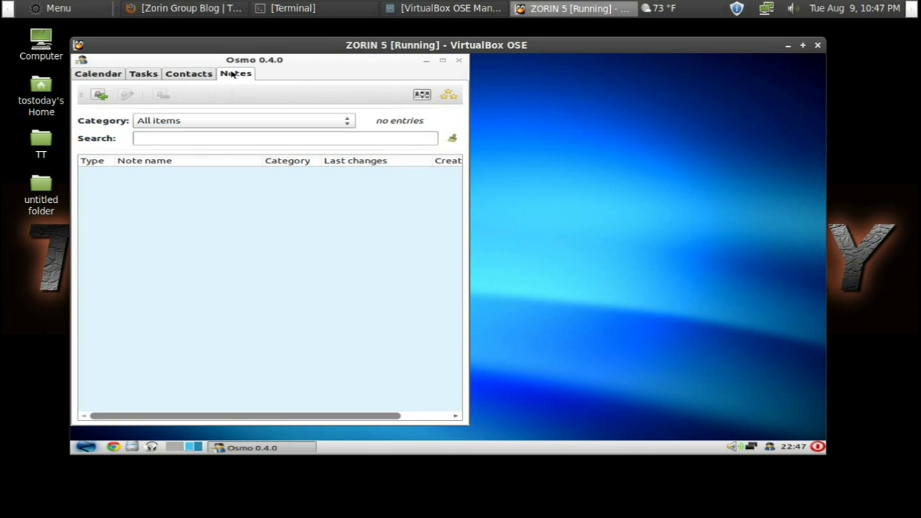
click(458, 61)
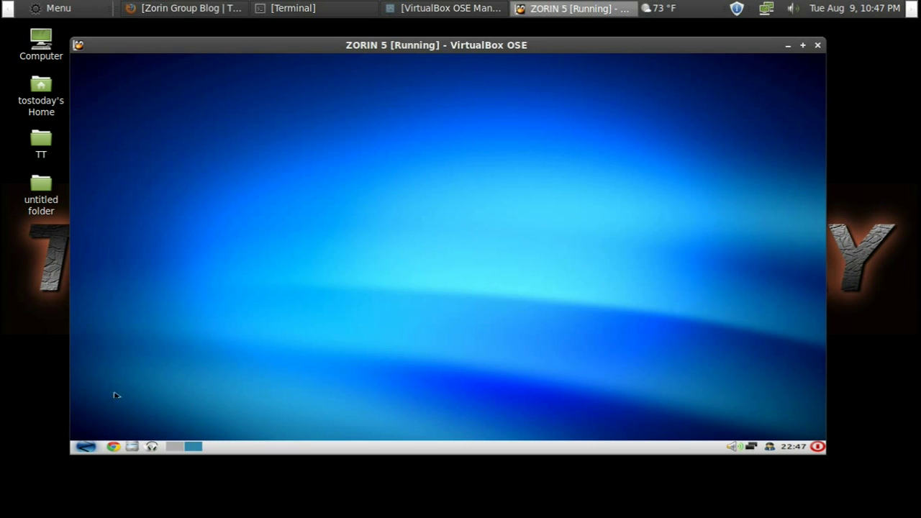
Look over the sound and video applications, launch the Media Player, and close it
click(90, 446)
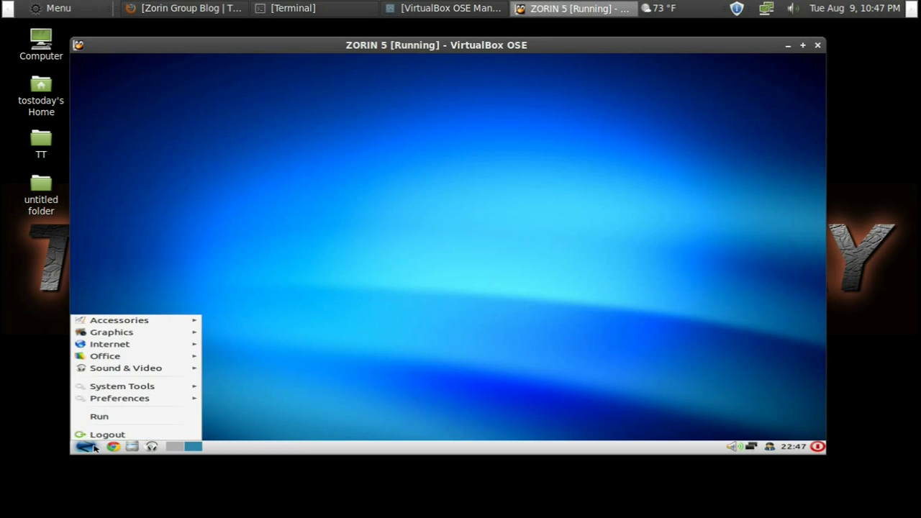
mouse_move(165, 371)
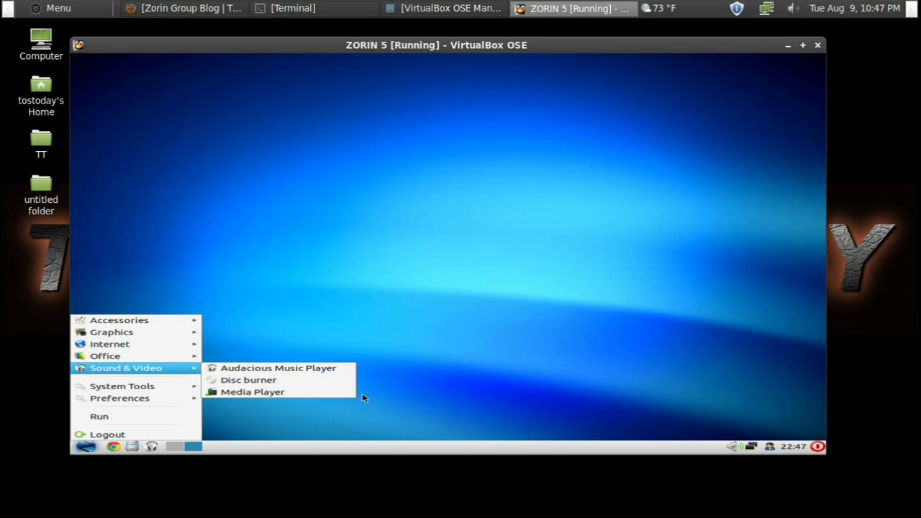
click(305, 392)
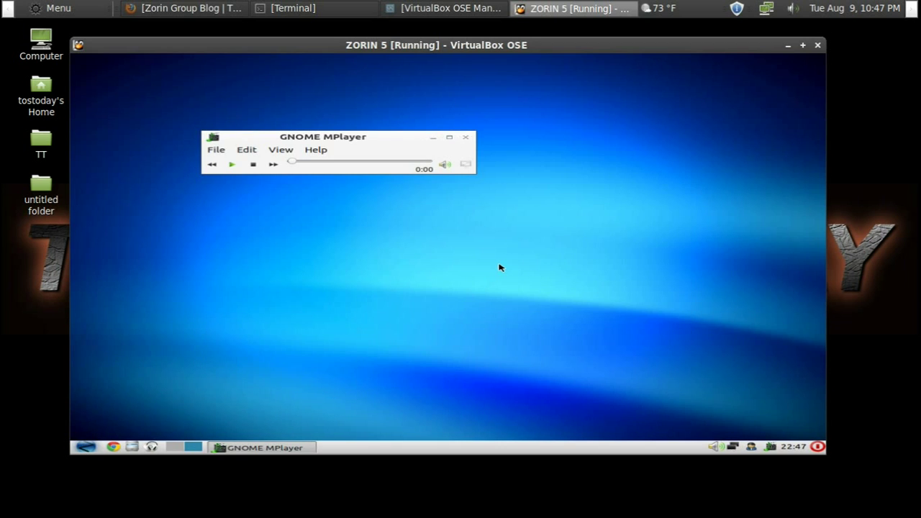
click(466, 138)
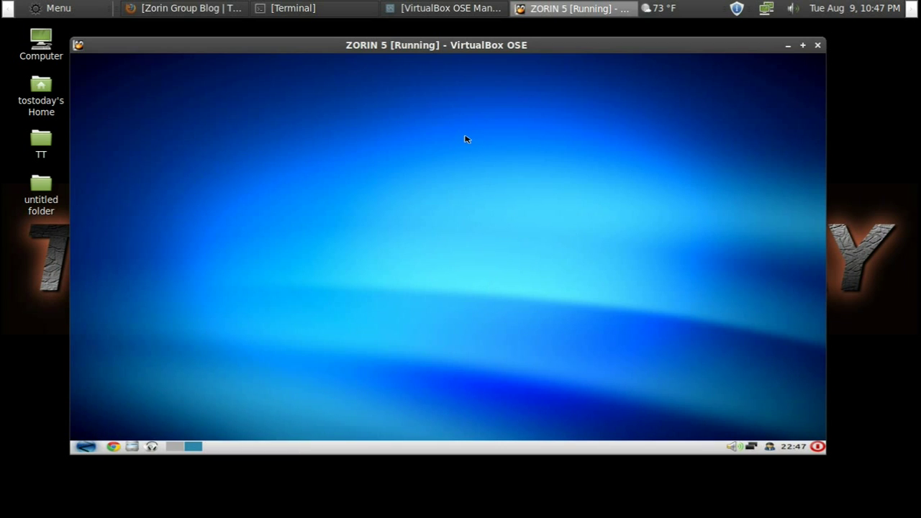
Look through the system tools, check CPU and memory usage in the Task Manager, and quit it
click(86, 446)
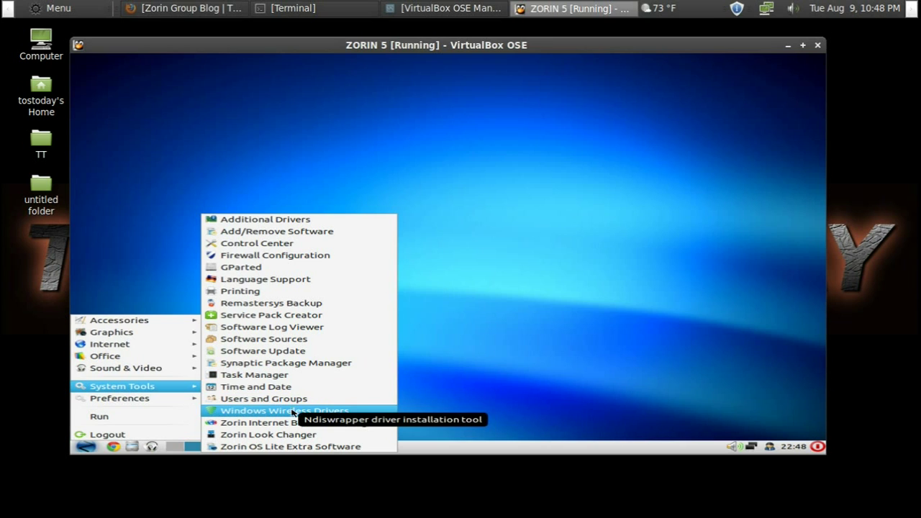
click(253, 375)
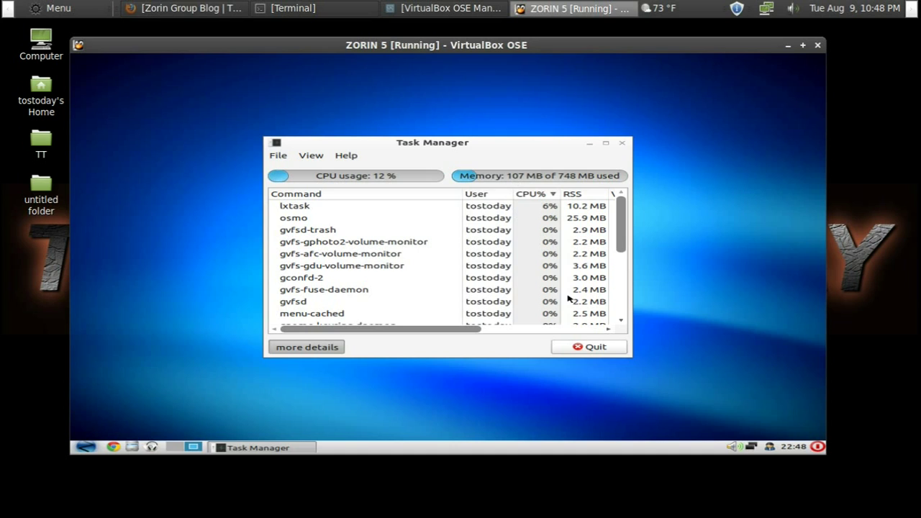
click(587, 349)
Check for available updates with Software Update and close it
click(85, 447)
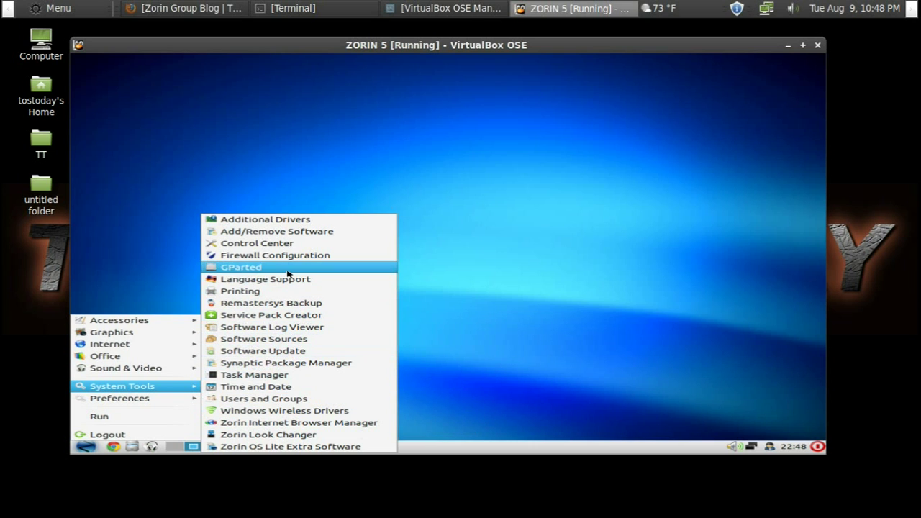
click(303, 351)
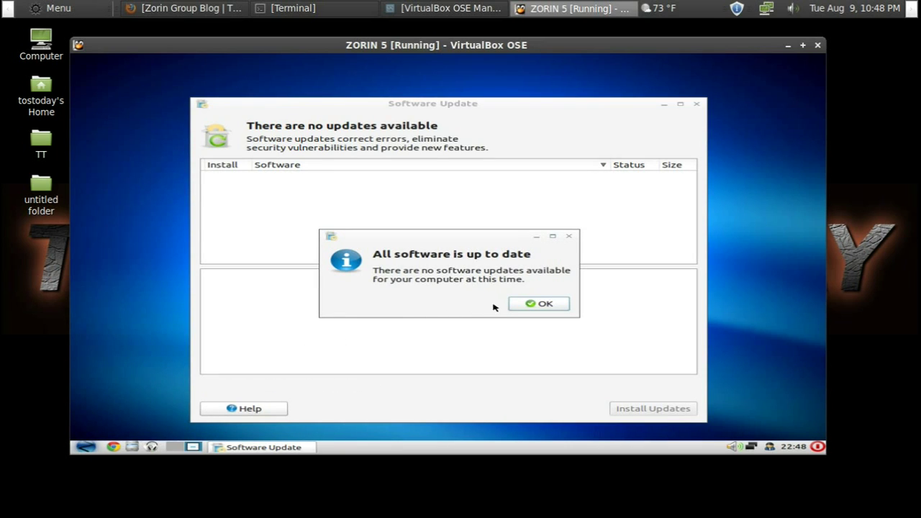
click(523, 305)
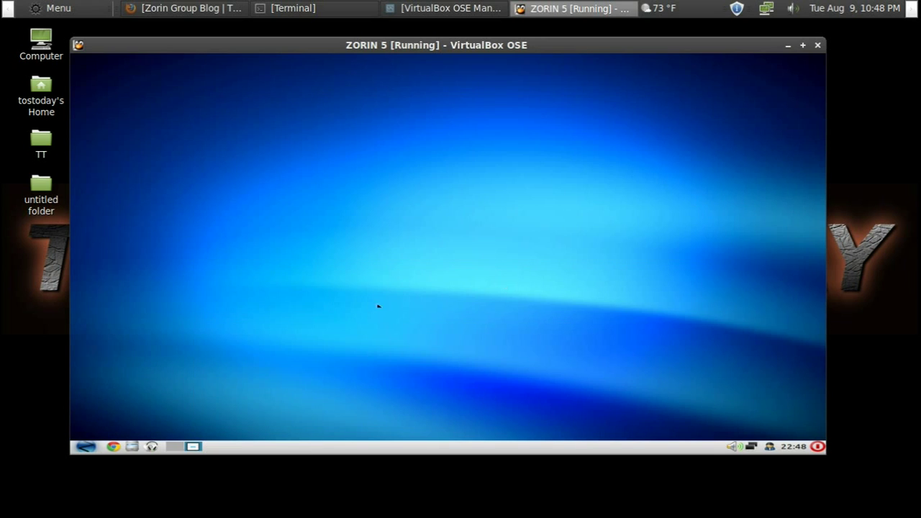
Launch the Zorin Look Changer, look at the Windows 2000 and Mac OS X desktop looks, and close it
click(86, 447)
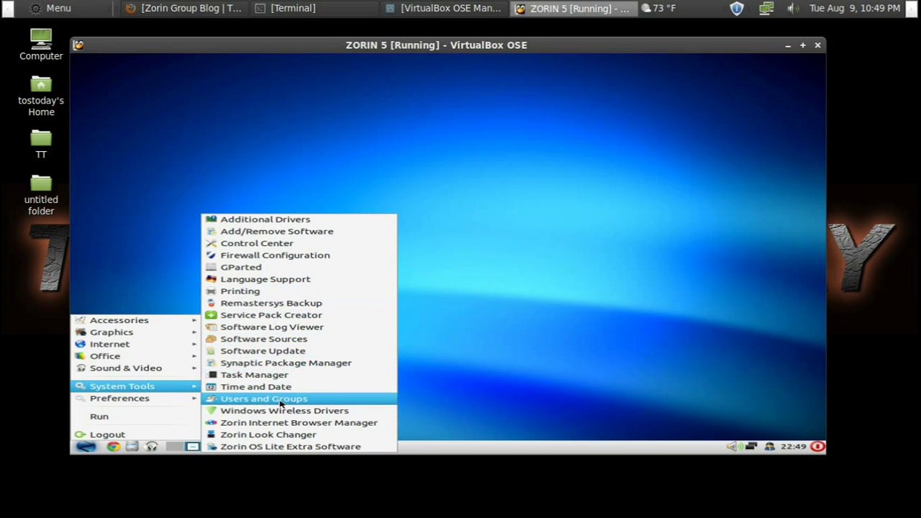
click(282, 435)
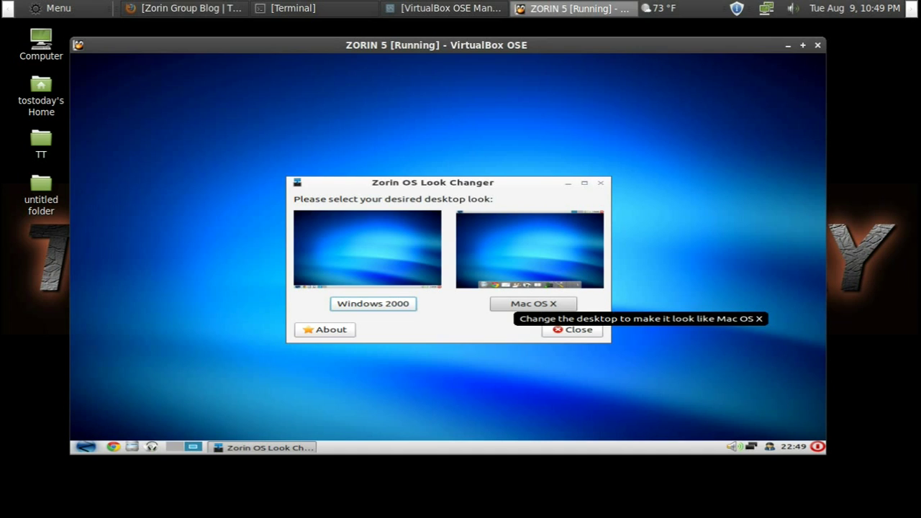
click(569, 330)
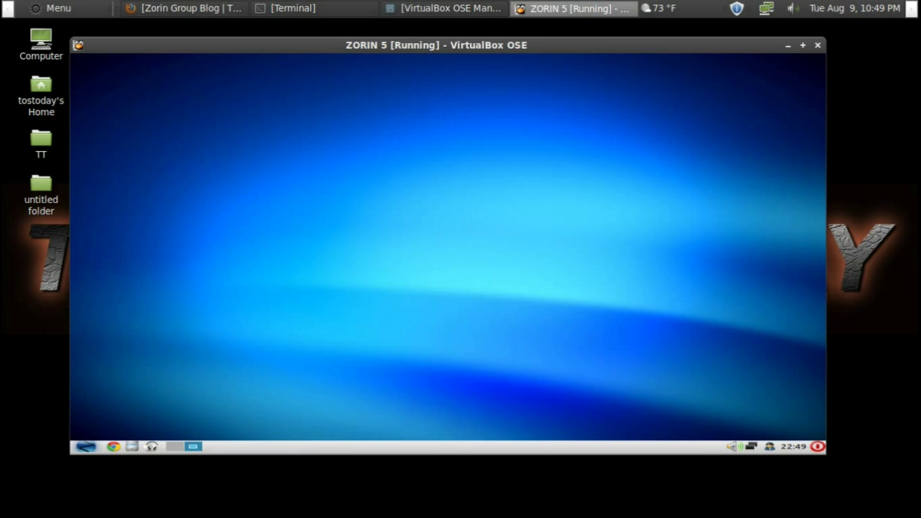
Launch Customize Look and Feel and preview the Clearlooks, Crux, Industrial and Lubuntu-default widget styles
click(86, 447)
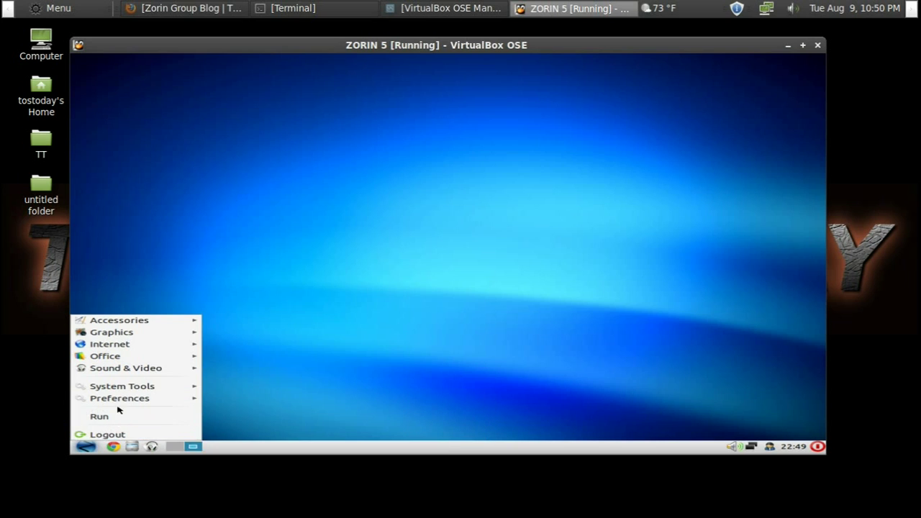
mouse_move(120, 400)
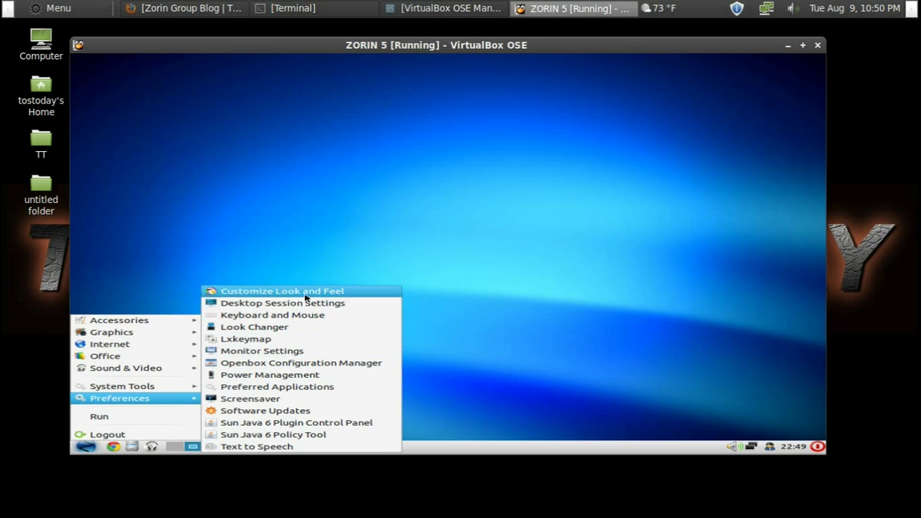
click(307, 293)
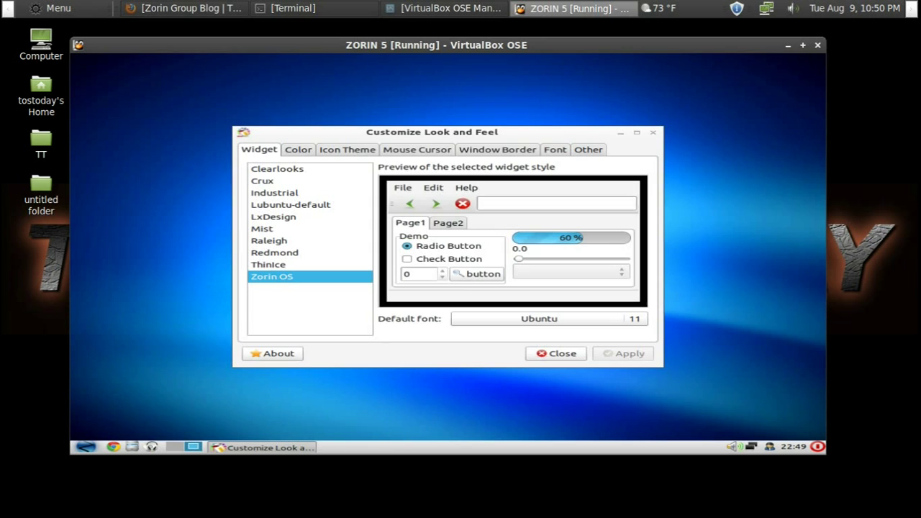
click(280, 171)
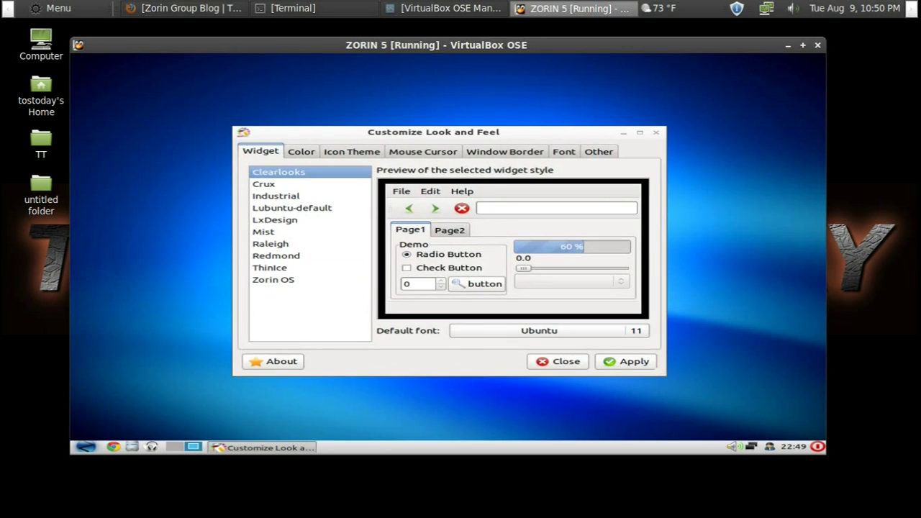
click(277, 185)
click(278, 199)
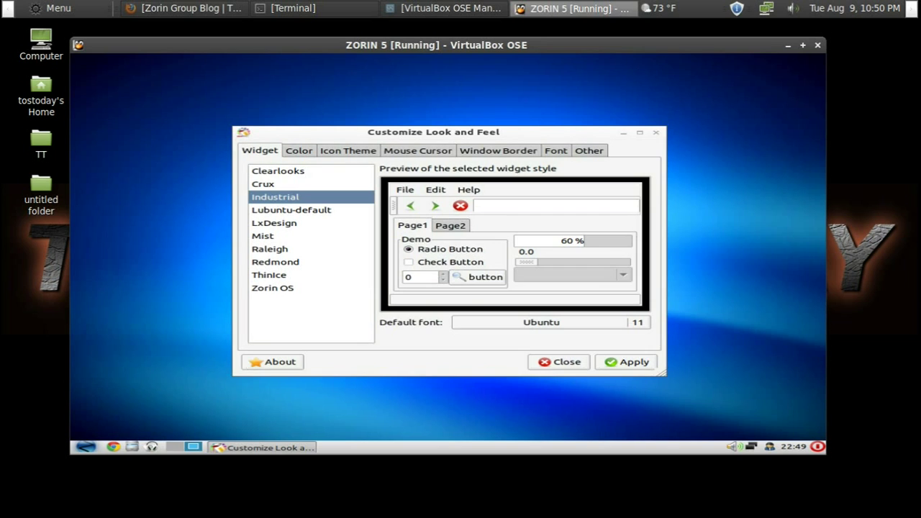
click(282, 211)
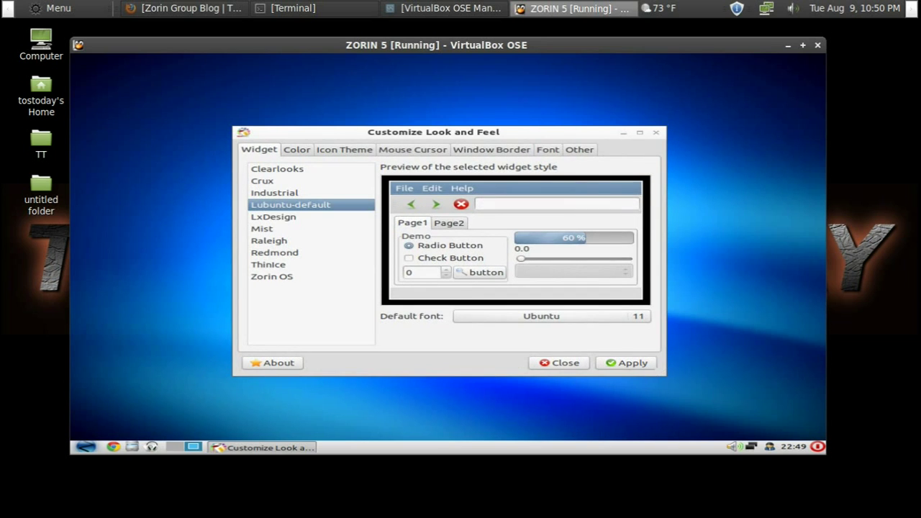
Apply the Crux widget style to the desktop and check how the application menu looks with it
click(268, 187)
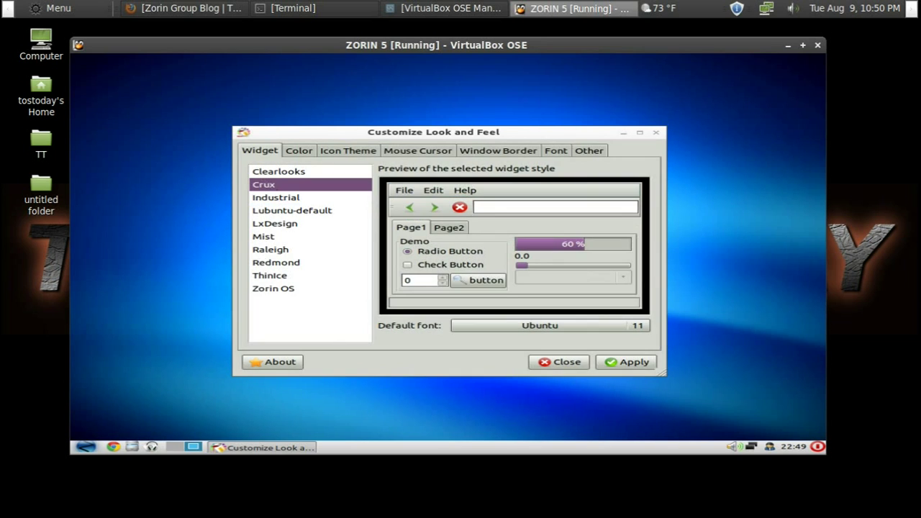
click(647, 360)
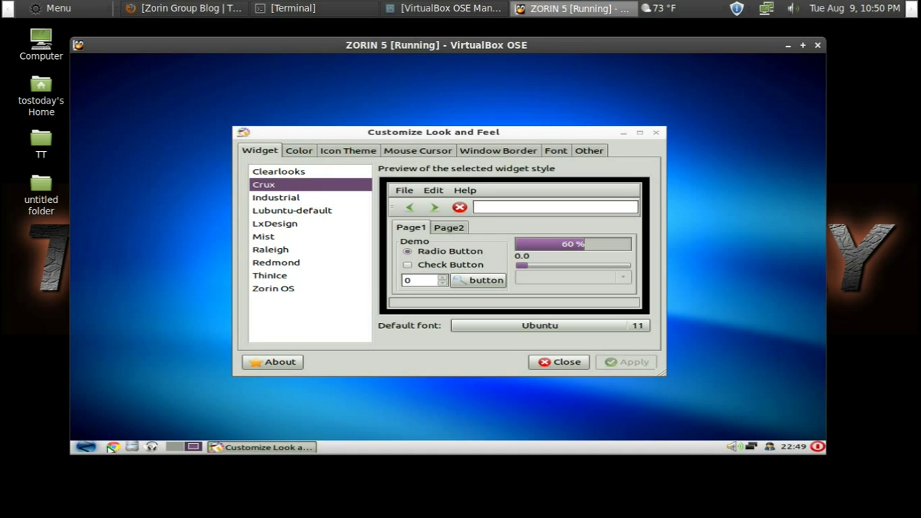
click(86, 447)
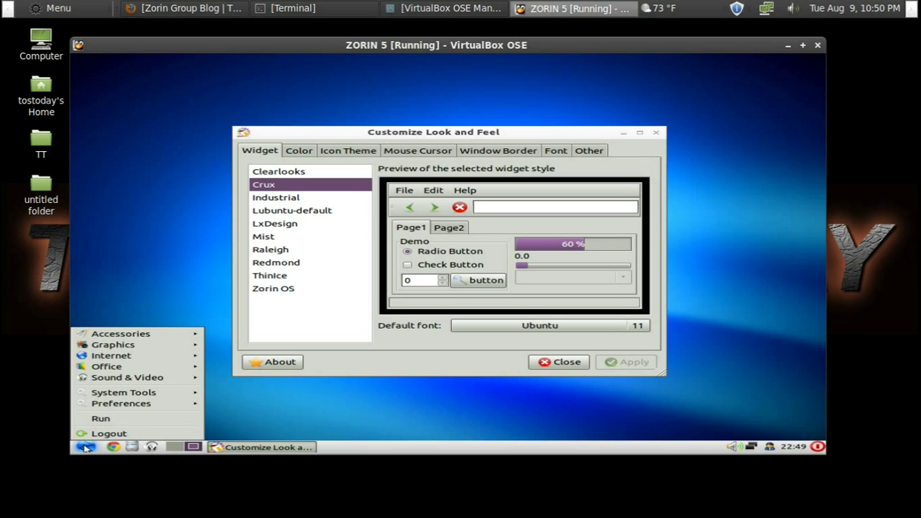
mouse_move(167, 340)
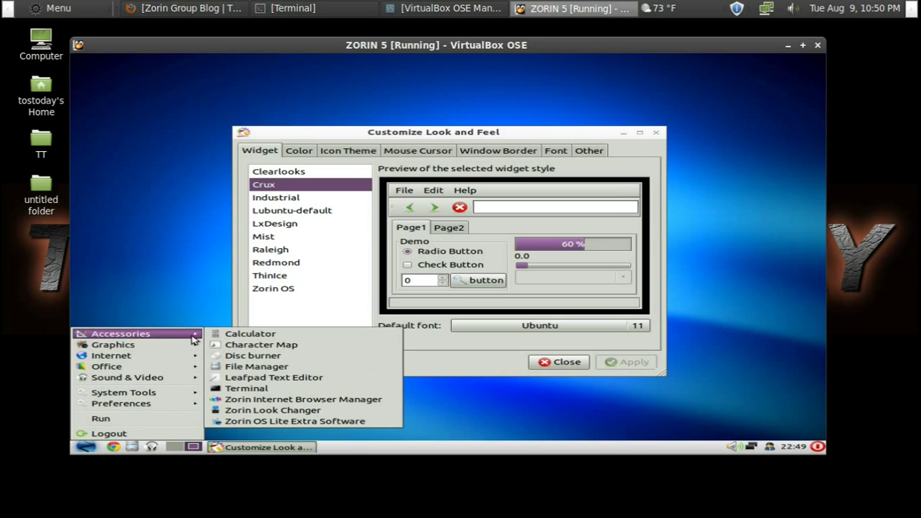
Launch the calculator to see the Crux widget style in an application window, and close it
click(224, 337)
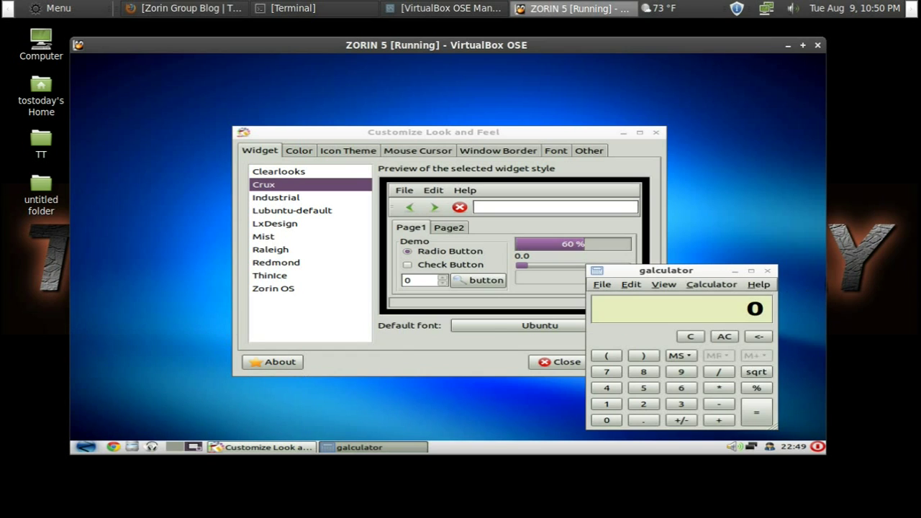
click(769, 271)
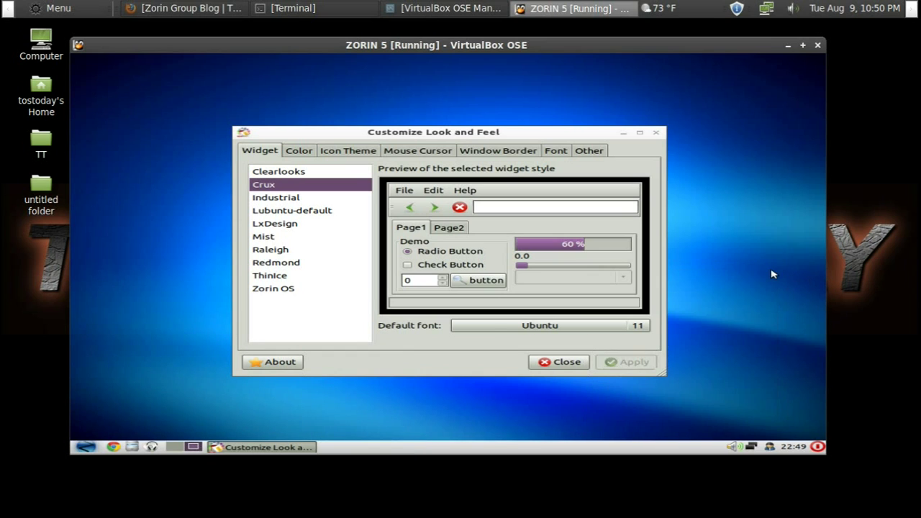
Preview the customized color scheme options and the GNOME icon theme, and reselect the Simple icon theme
click(300, 152)
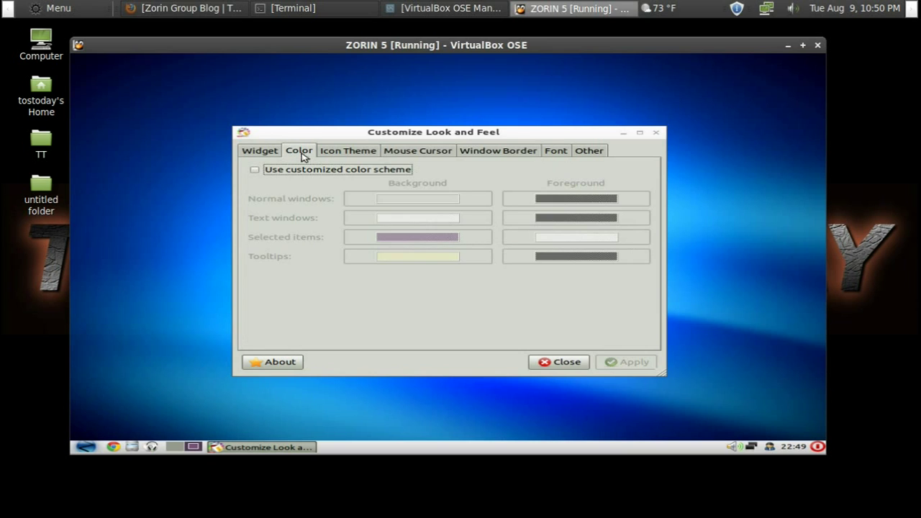
click(254, 170)
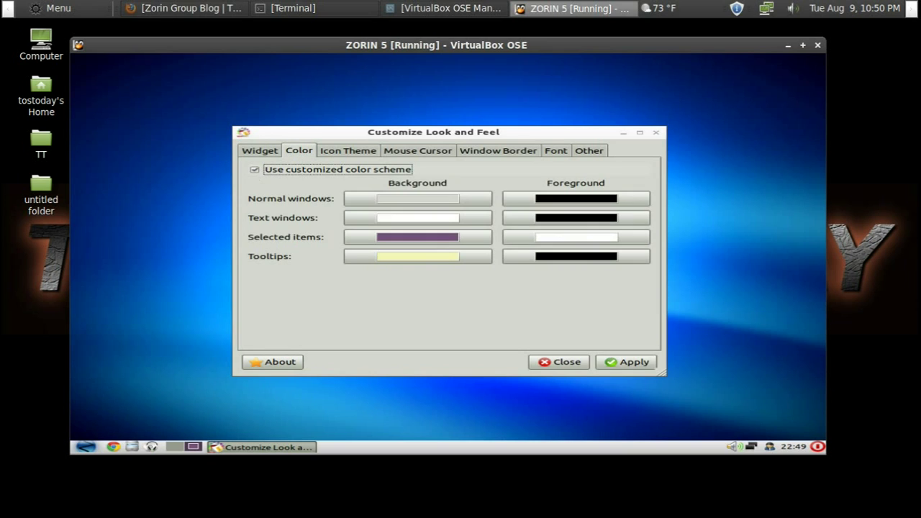
click(331, 154)
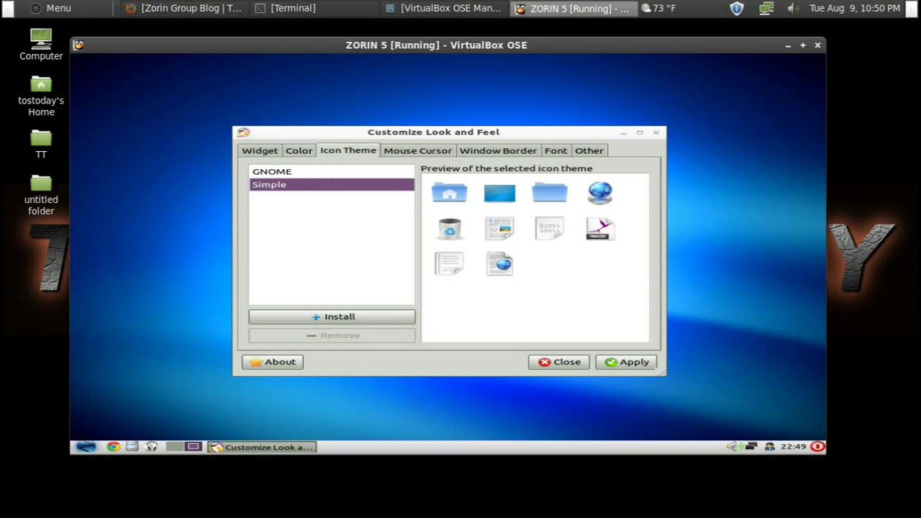
click(359, 173)
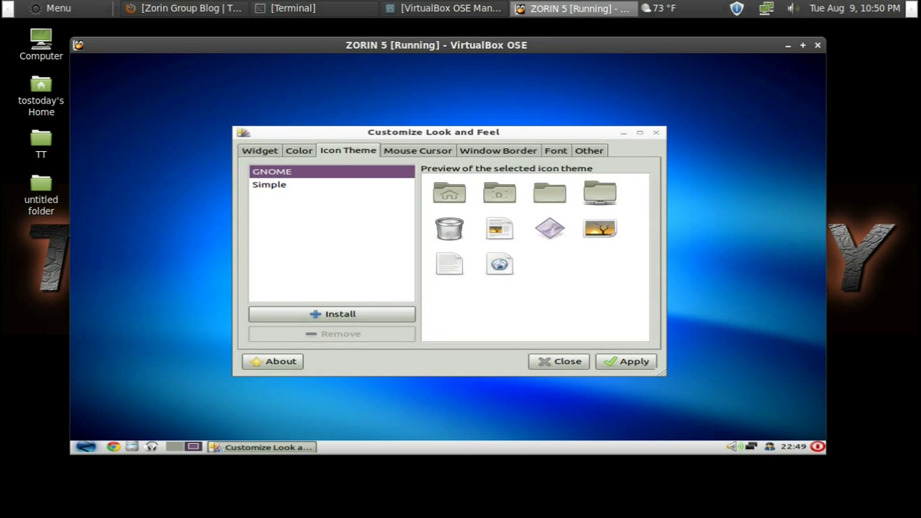
click(293, 186)
Look through the mouse cursor, window border, font and other appearance settings, and close Customize Look and Feel
click(408, 153)
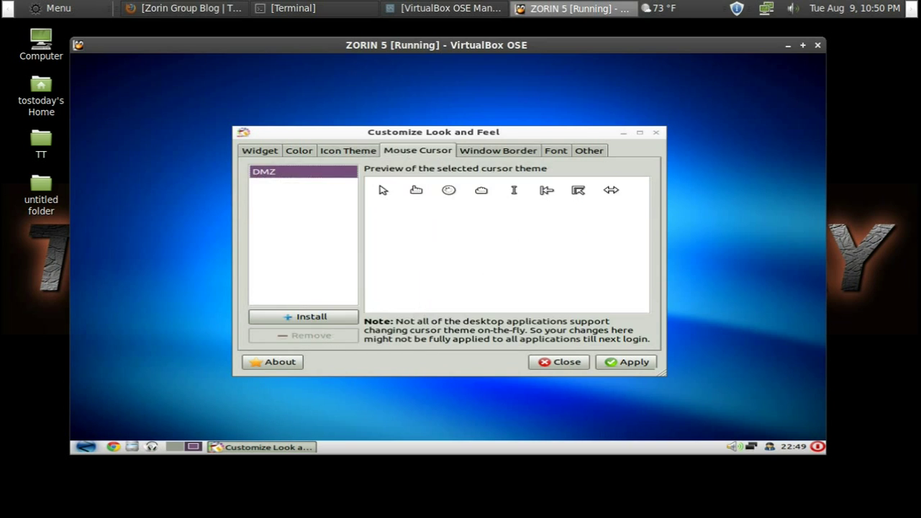
click(491, 153)
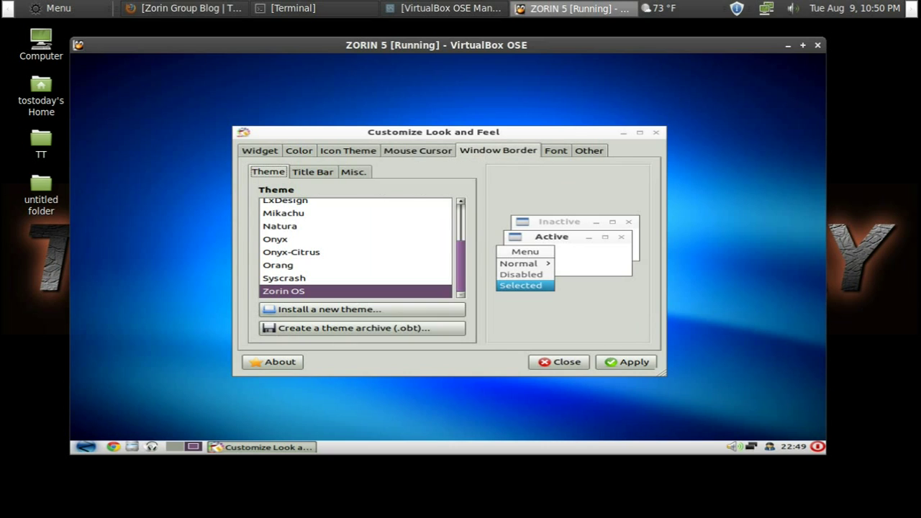
click(551, 154)
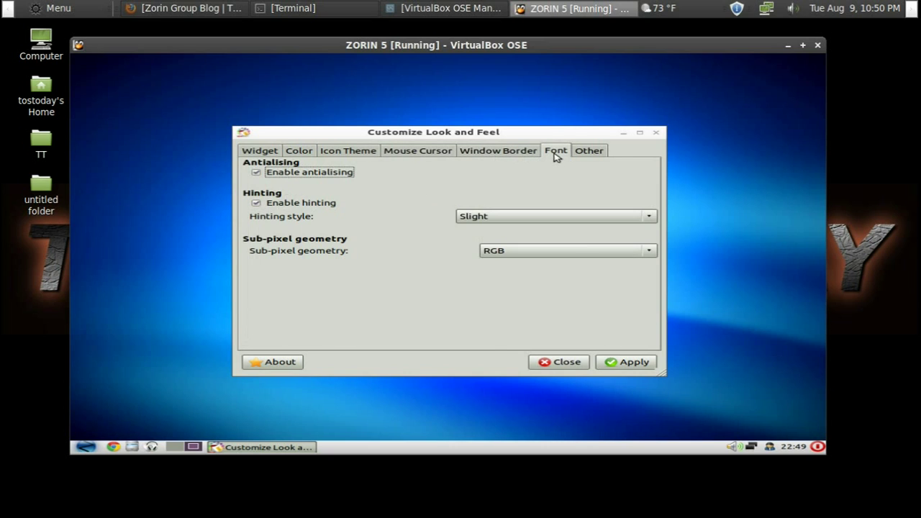
click(583, 155)
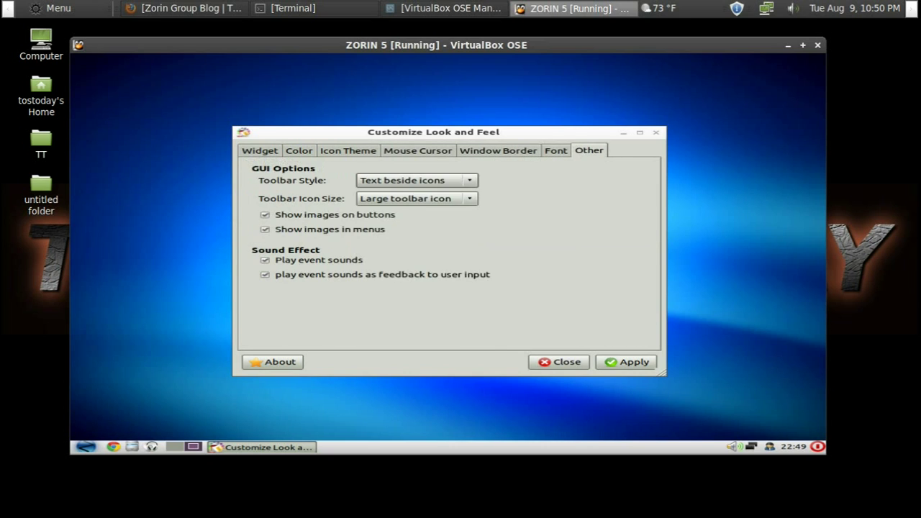
click(580, 362)
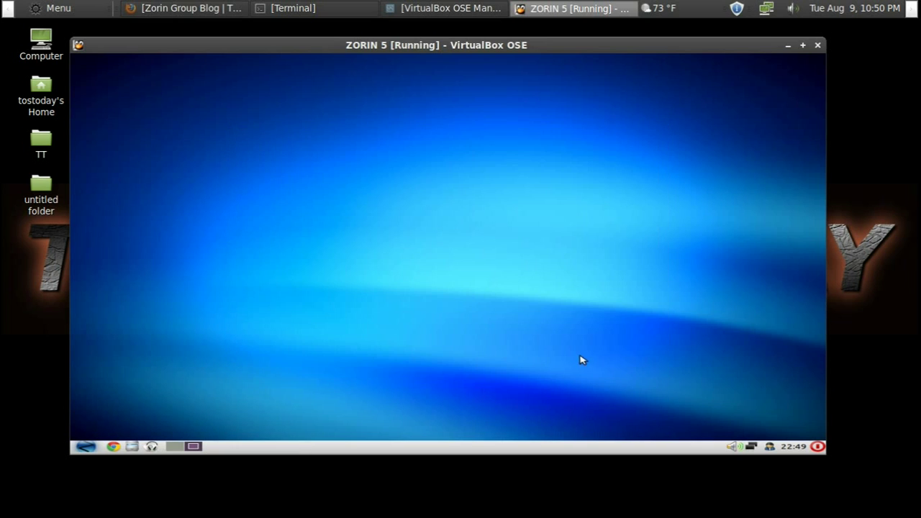
click(88, 446)
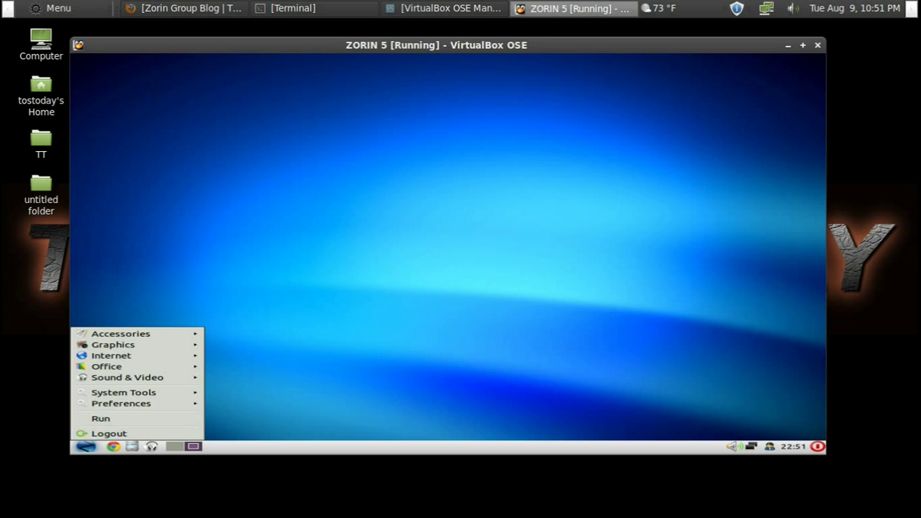
click(321, 261)
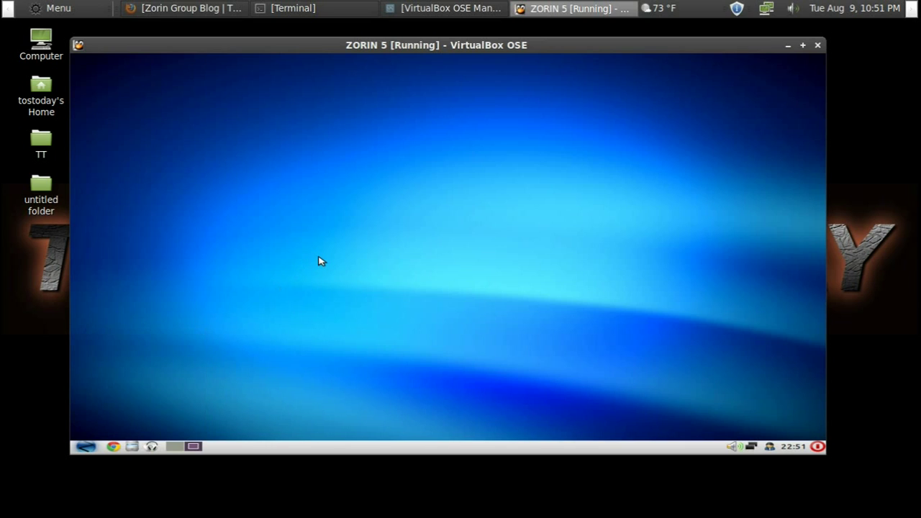